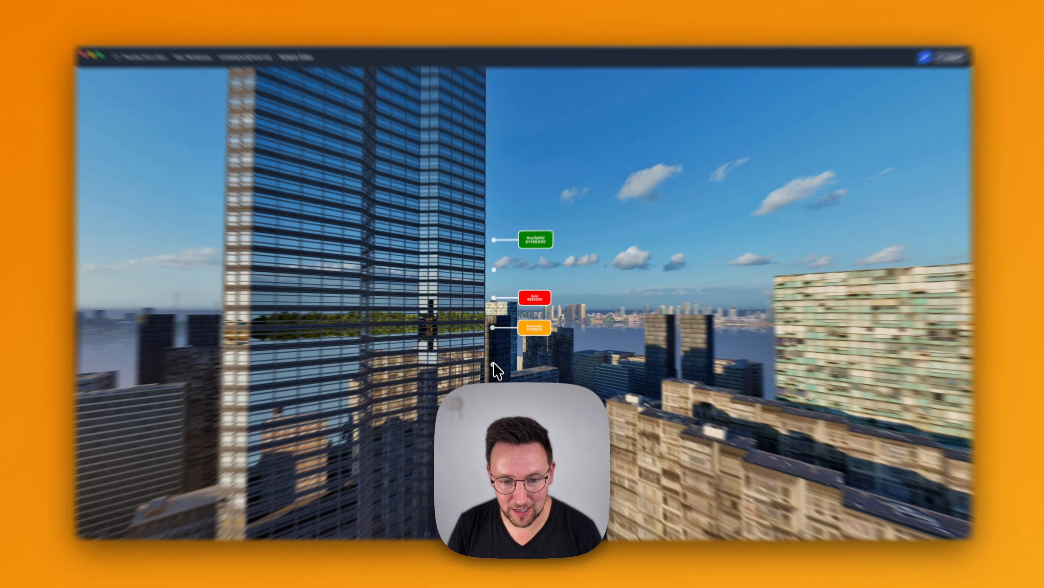
# Reveal the Floor 4 and Floor 7 status labels in the preview, and leave the preview
pyautogui.click(494, 361)
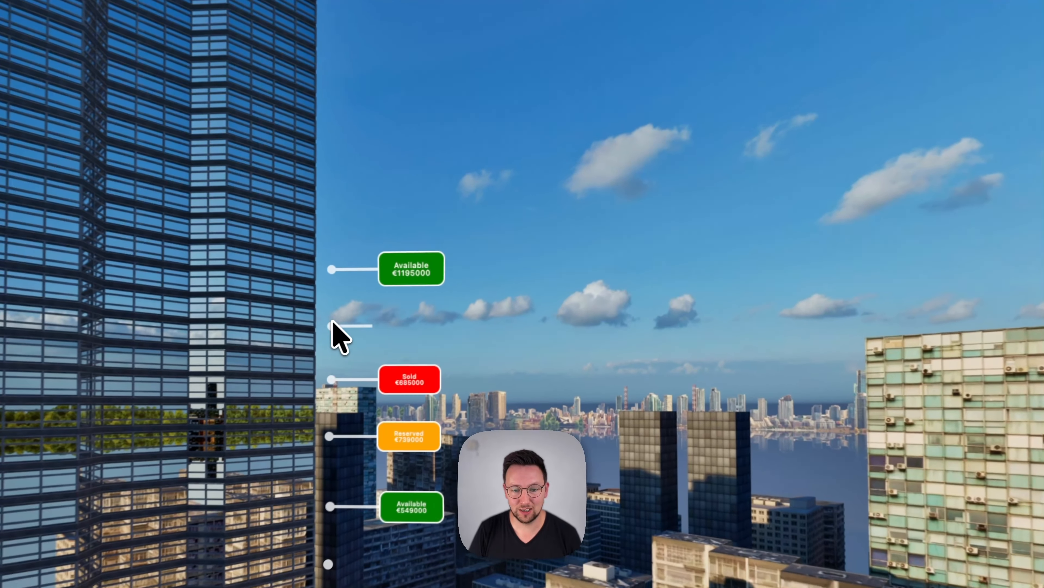
pyautogui.click(494, 272)
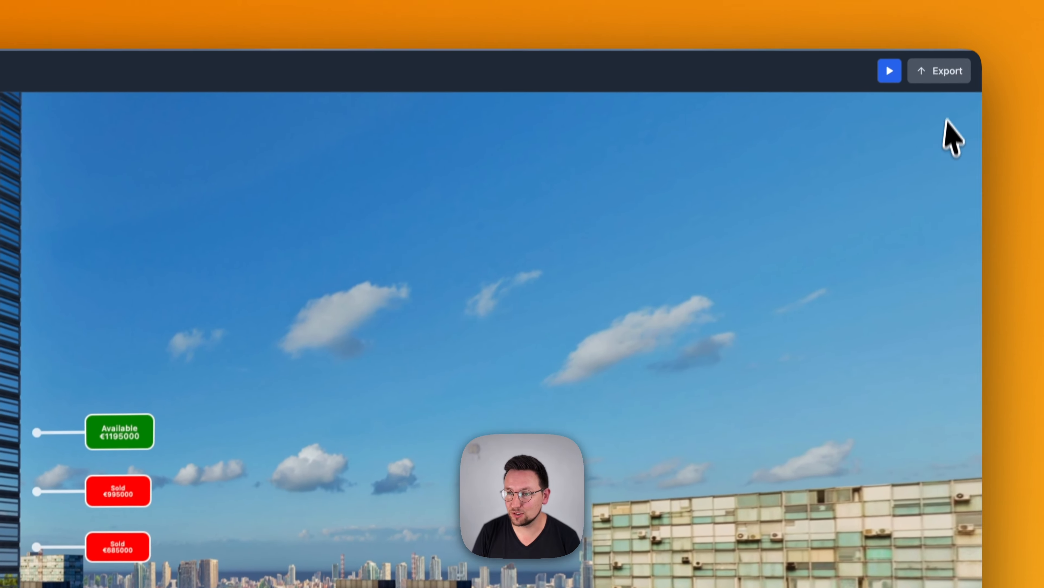
pyautogui.click(909, 34)
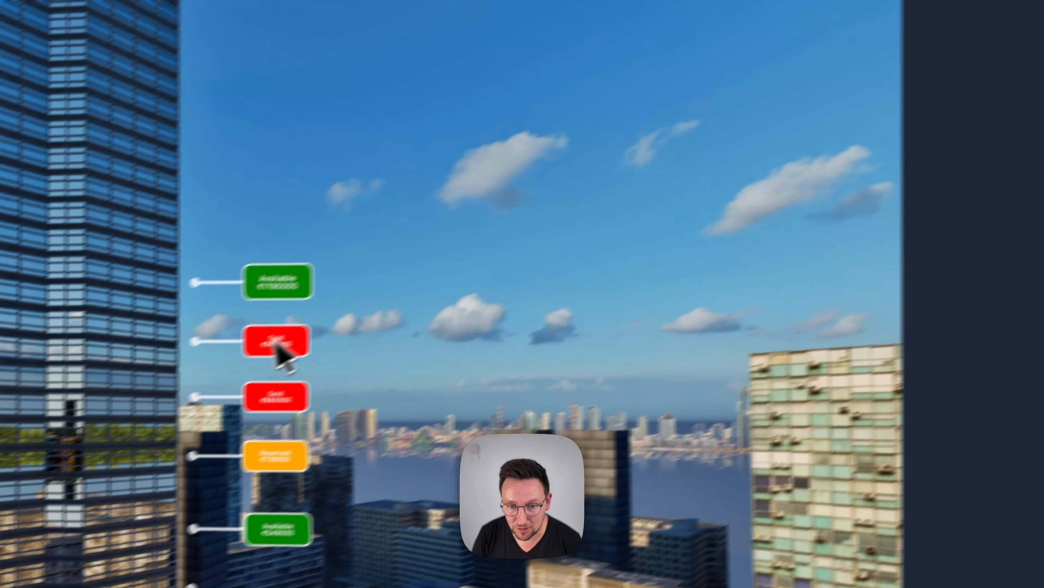
# Set the status of the Floor 7 hotspot to Available in its CMS data
pyautogui.click(277, 345)
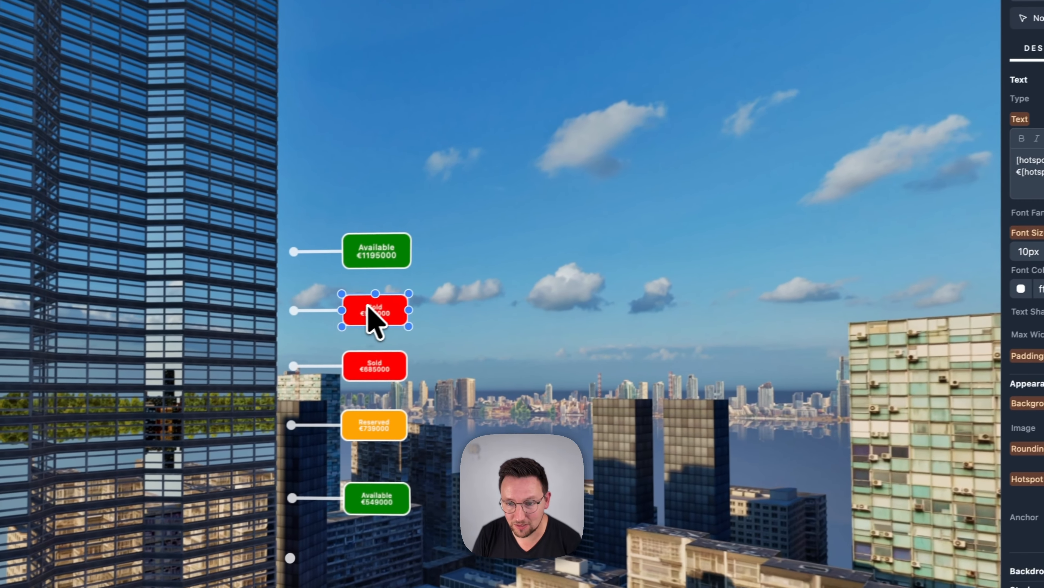
pyautogui.click(943, 157)
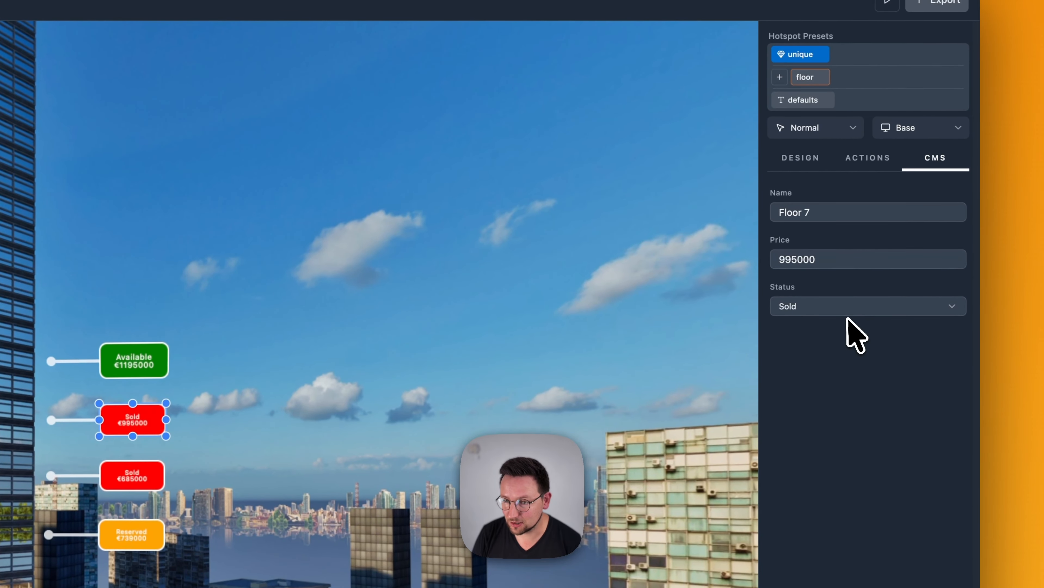
pyautogui.click(840, 308)
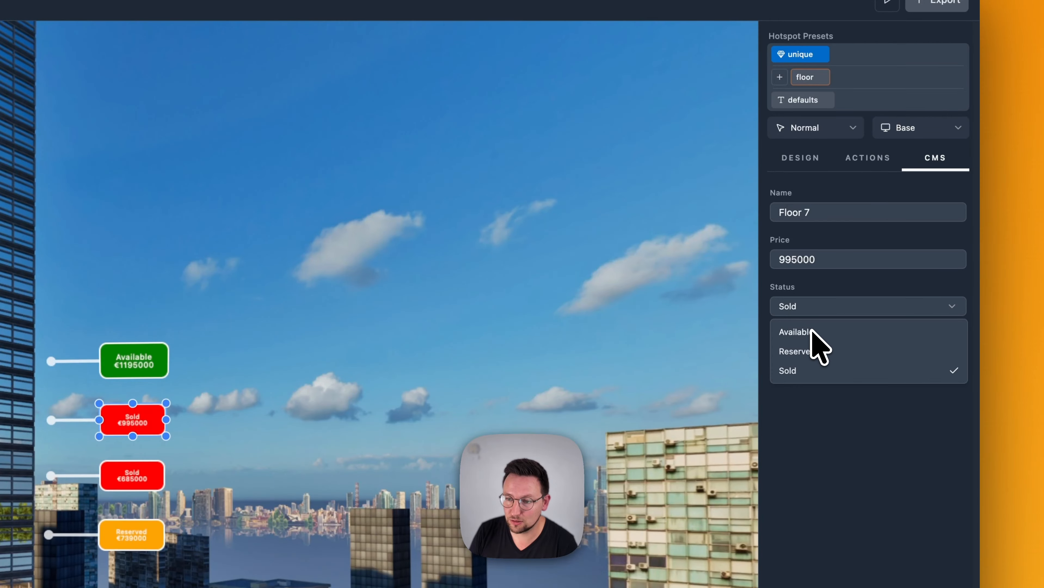
pyautogui.click(799, 332)
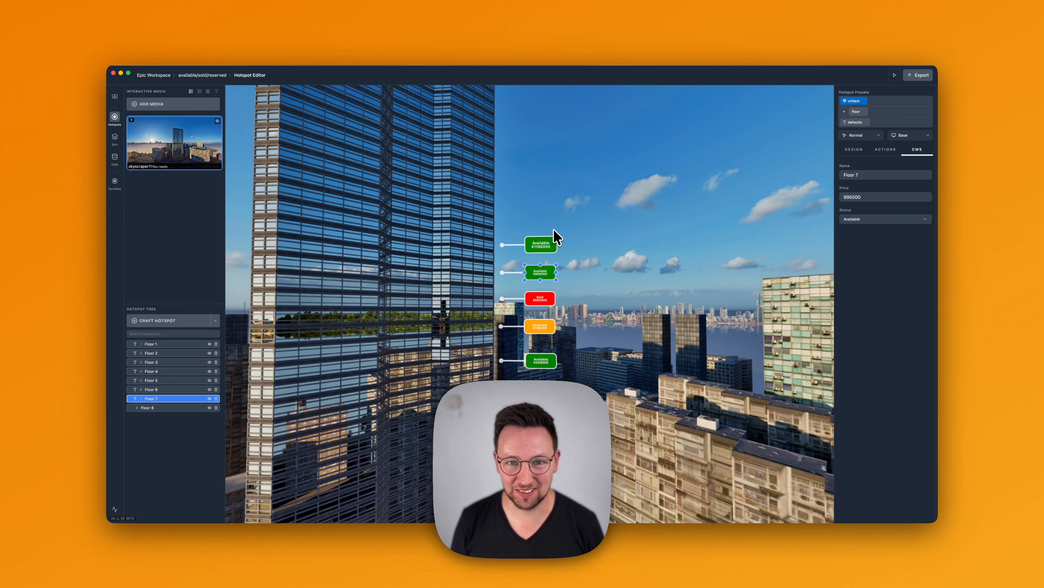
# Select the Floor 6 hotspot and insert a [hotspot.name] line between the status and price in the floor preset's text
pyautogui.click(540, 299)
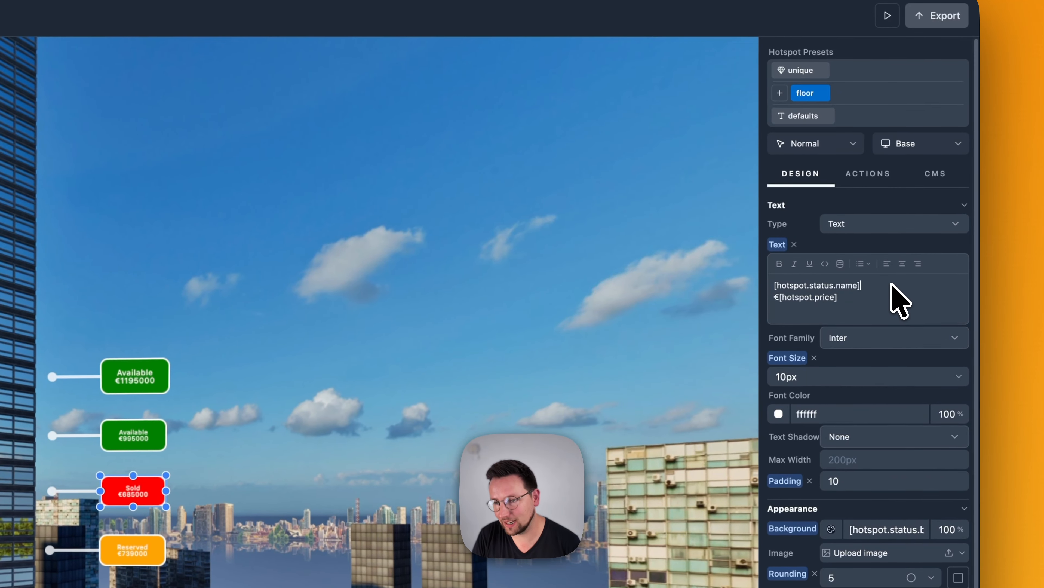
pyautogui.press('Return')
pyautogui.write('[')
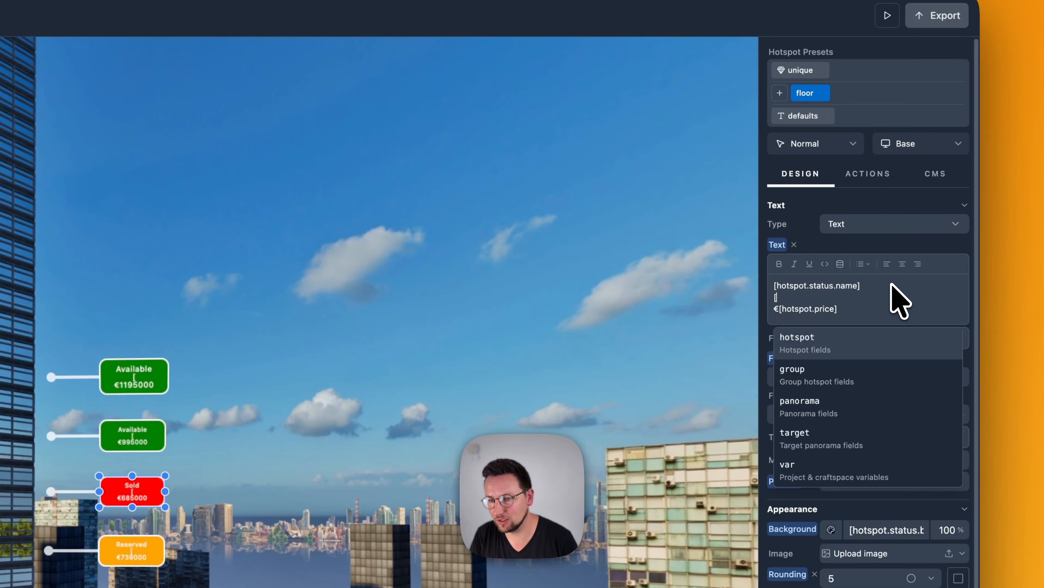
pyautogui.press('Return')
pyautogui.press('Return')
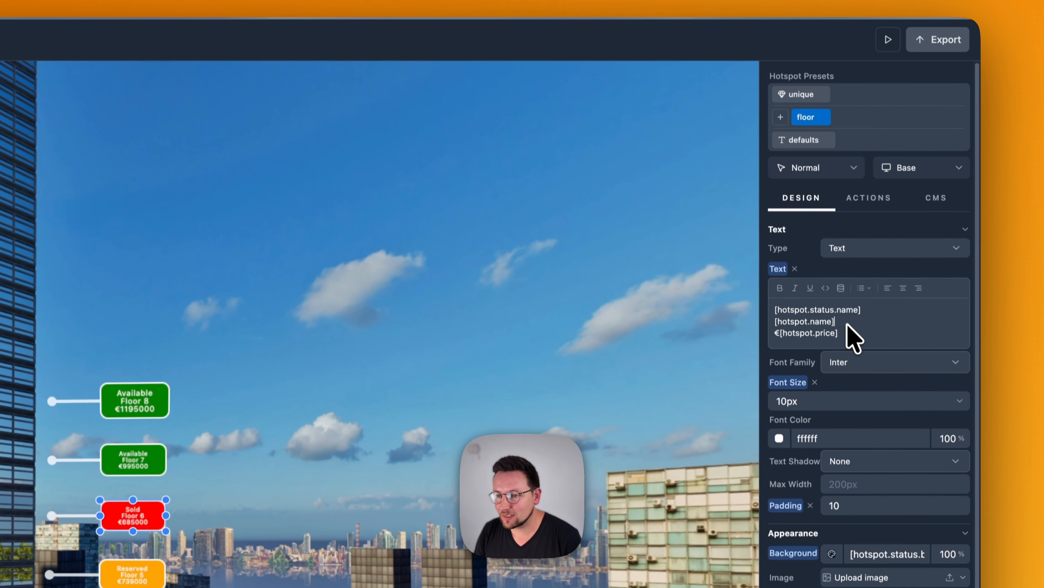
# Remove the [hotspot.name] line from the floor preset's text
pyautogui.moveTo(844, 316); pyautogui.dragTo(770, 314)
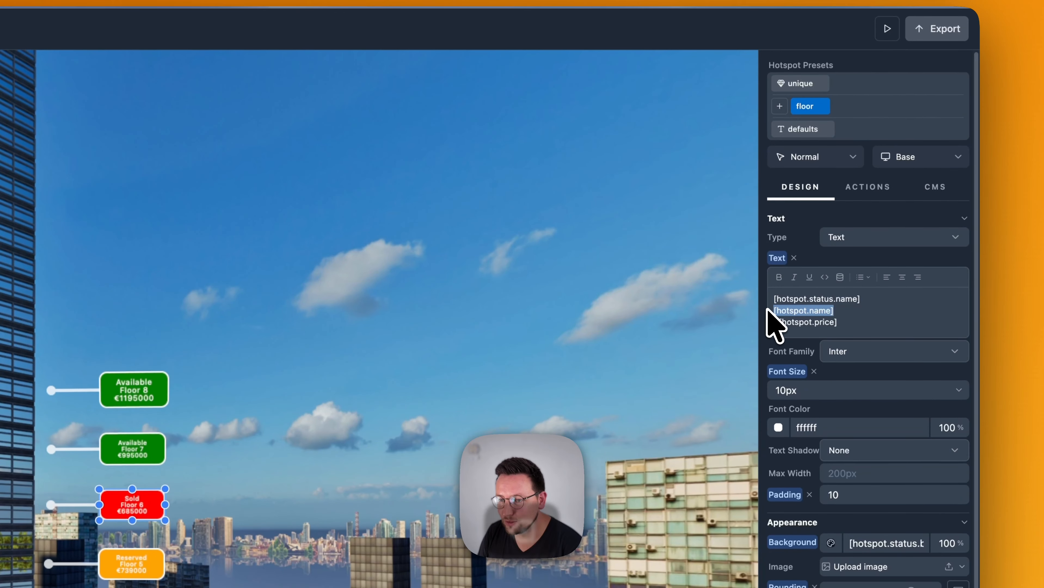
pyautogui.press('BackSpace')
pyautogui.press('BackSpace')
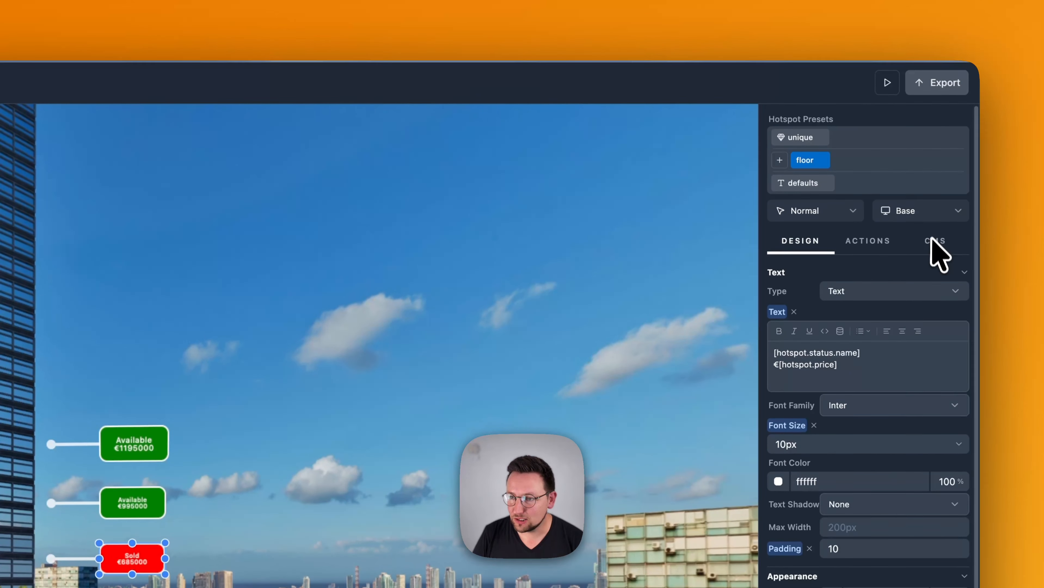
# Try a price of 550000 for the Floor 6 hotspot in its CMS data, and replace it with 1000000
pyautogui.click(934, 242)
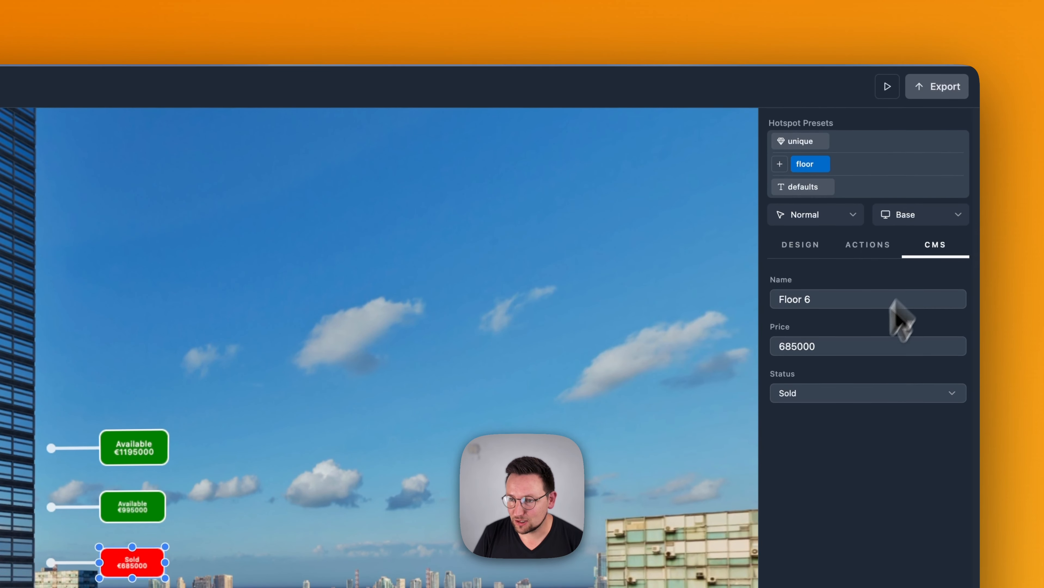
pyautogui.doubleClick(822, 347)
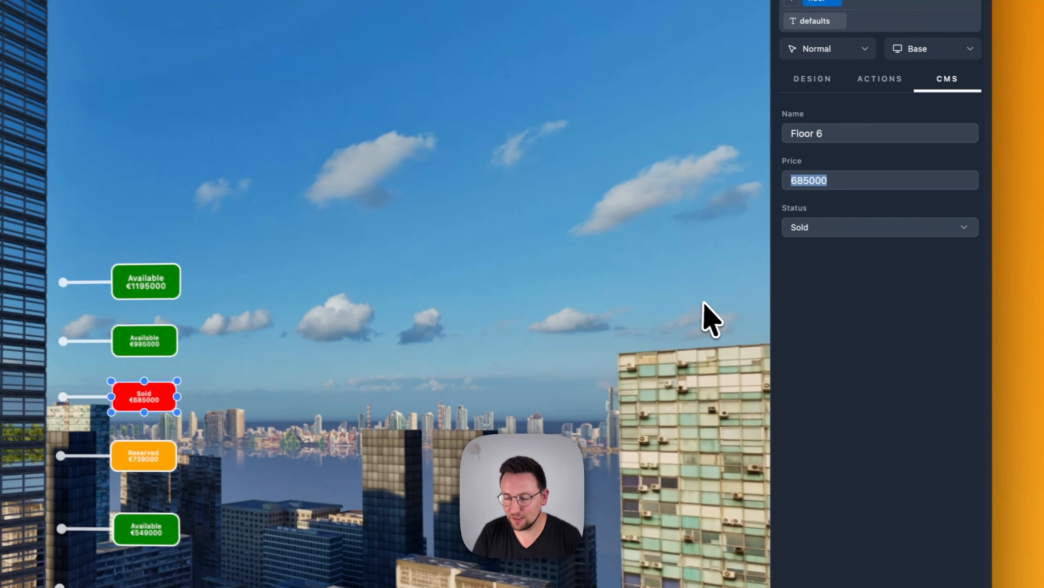
pyautogui.write('5')
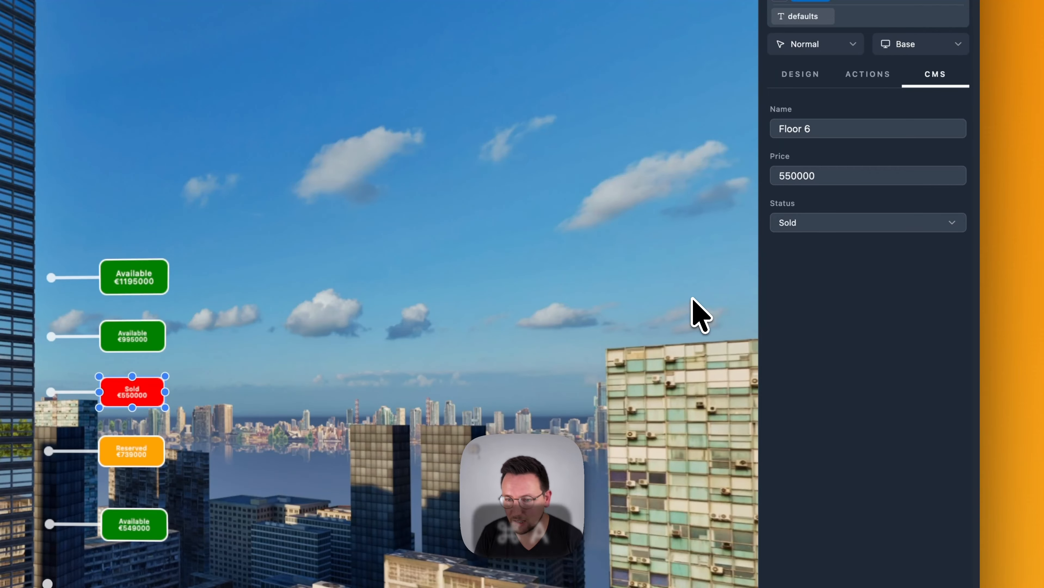
pyautogui.press('super+a')
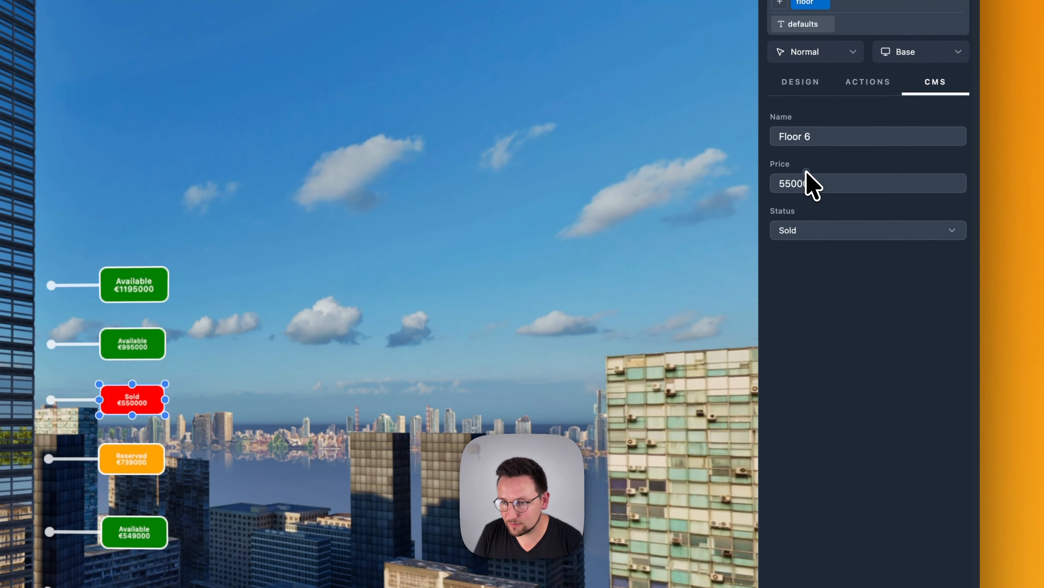
pyautogui.doubleClick(814, 182)
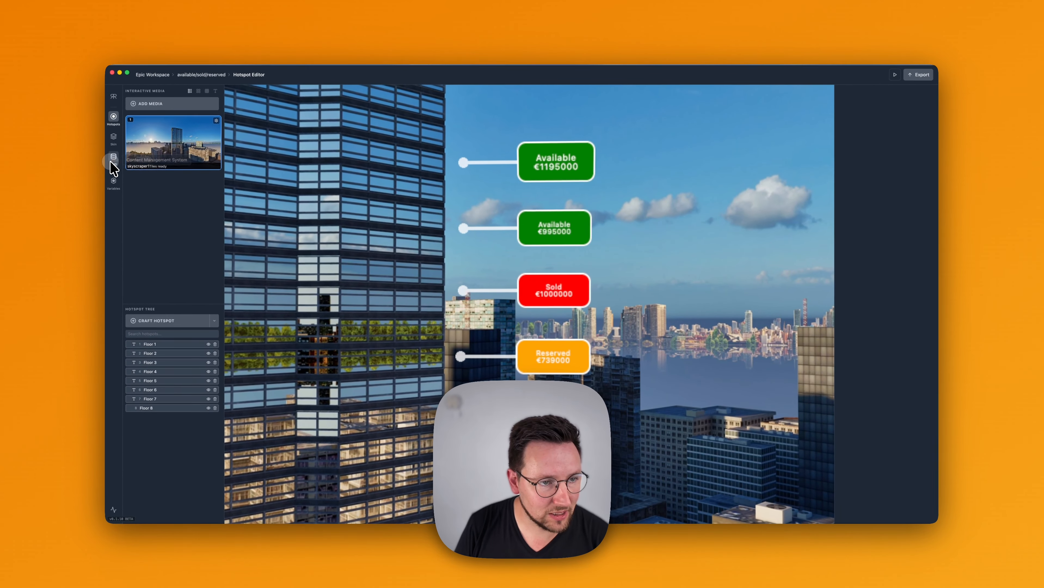
# Edit the CMS Price field to use the "Comma, period (1,000,000.00)" separators and save it
pyautogui.click(113, 162)
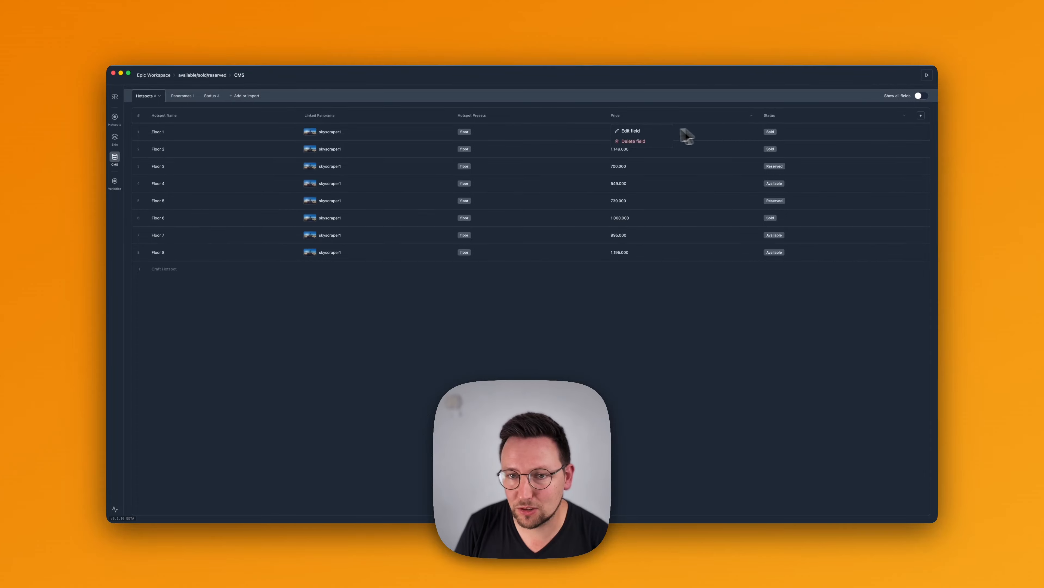
pyautogui.click(640, 132)
pyautogui.click(484, 337)
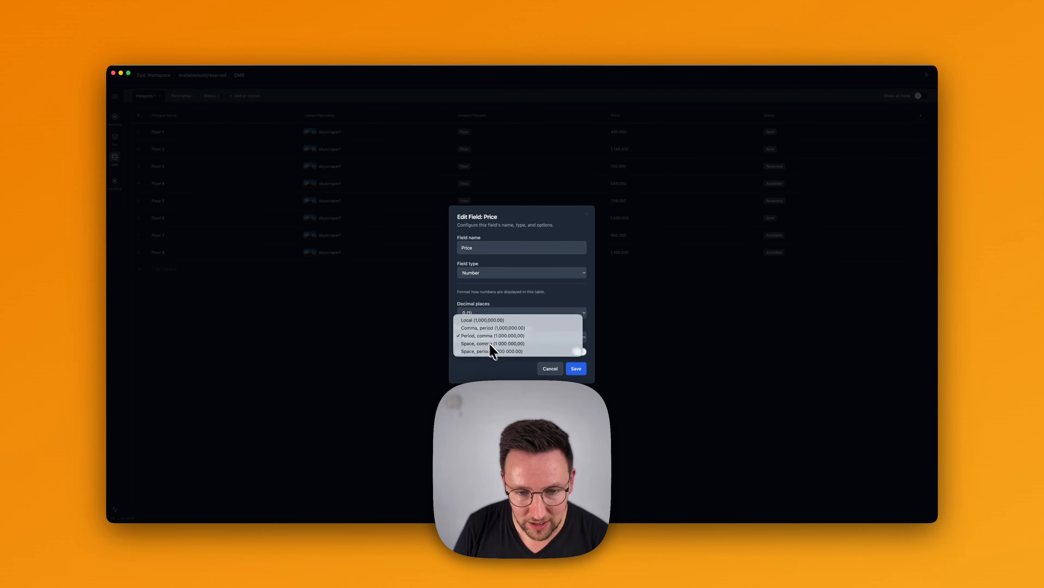
pyautogui.click(486, 331)
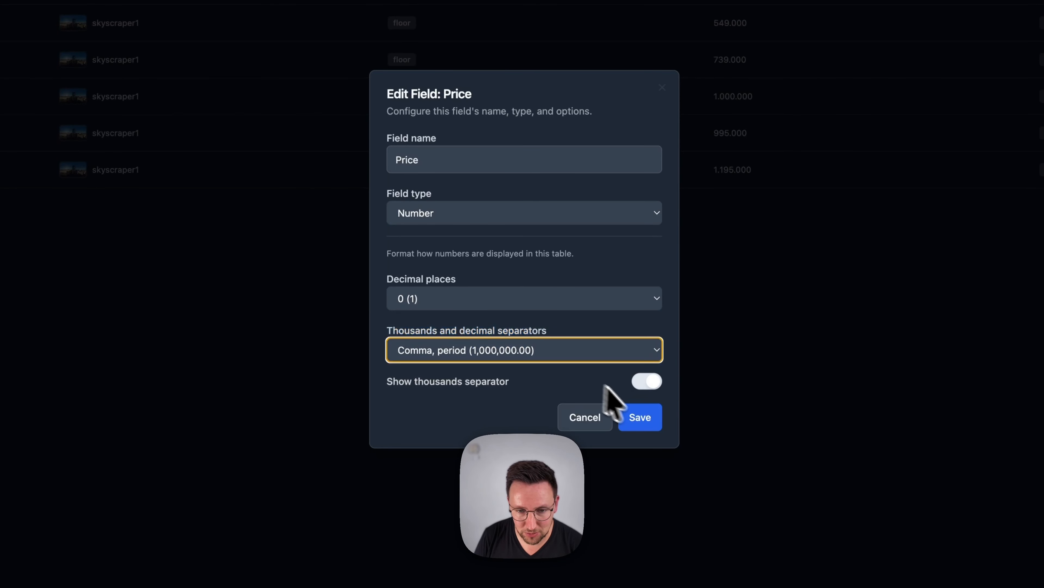
pyautogui.click(548, 346)
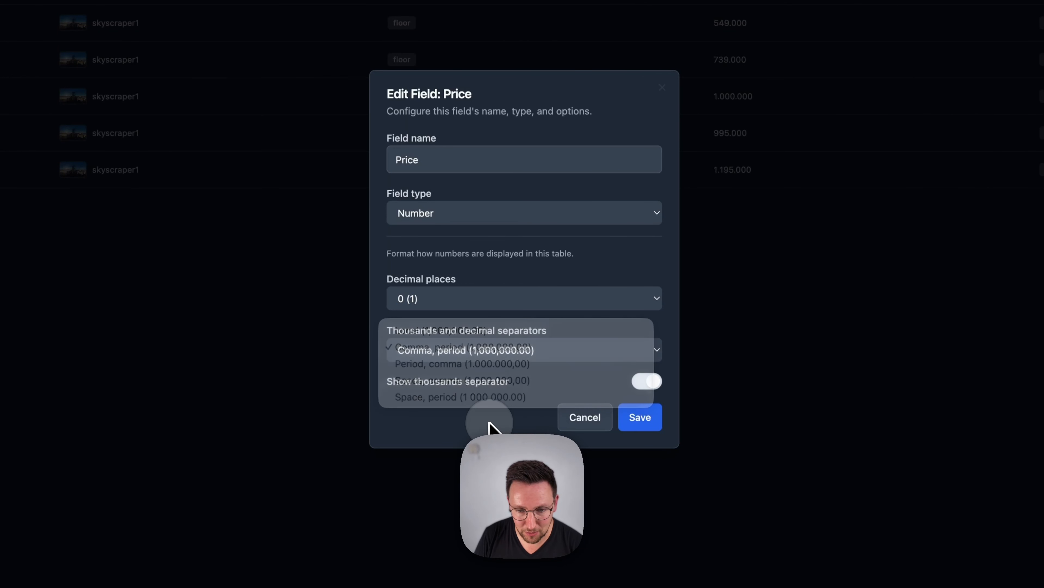
pyautogui.click(632, 414)
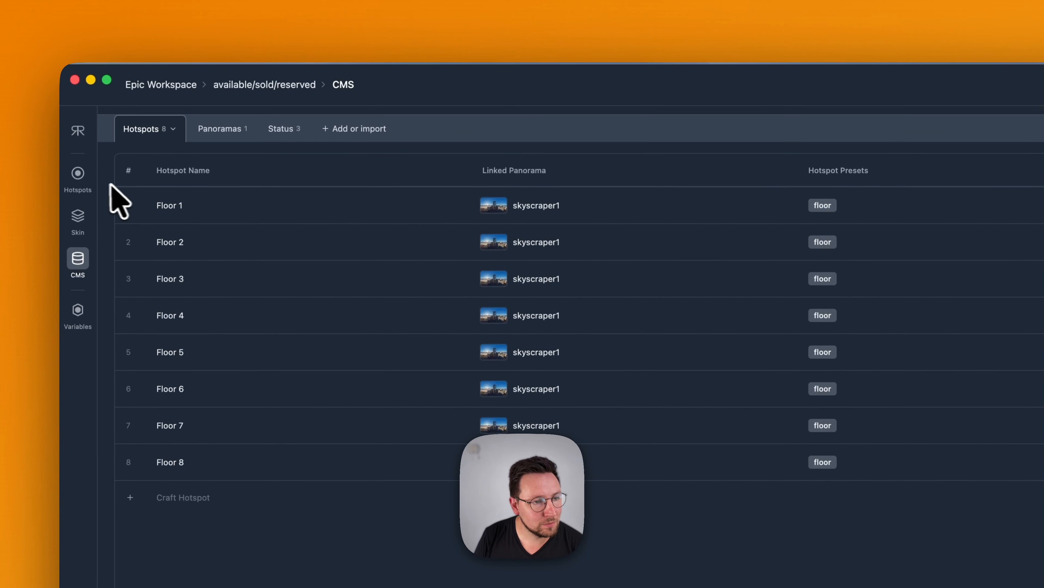
# Return to the hotspot editor and check the Floor 8 label's price format in the preview
pyautogui.click(91, 179)
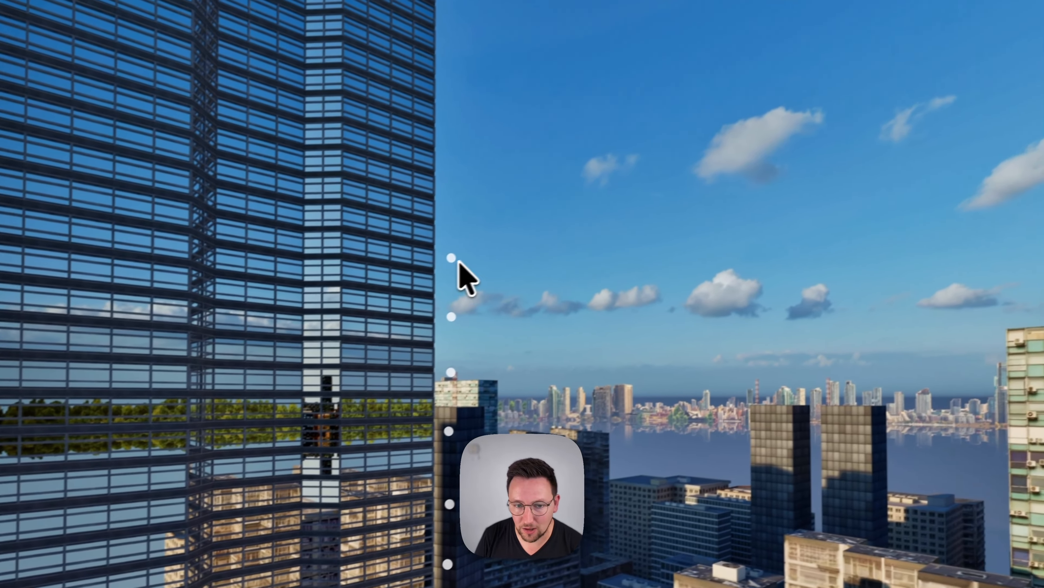
pyautogui.click(613, 197)
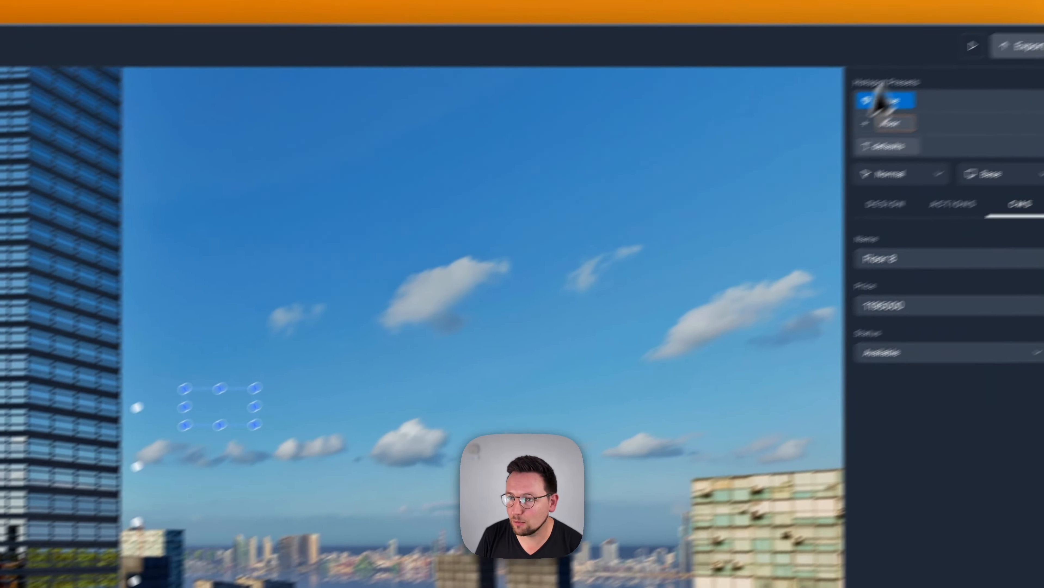
pyautogui.click(892, 91)
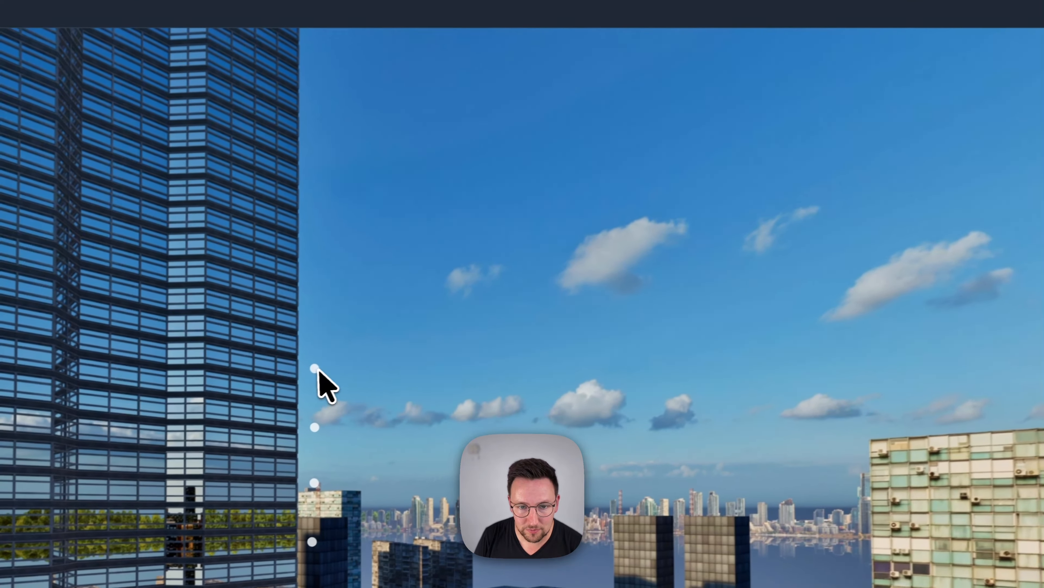
pyautogui.click(60, 445)
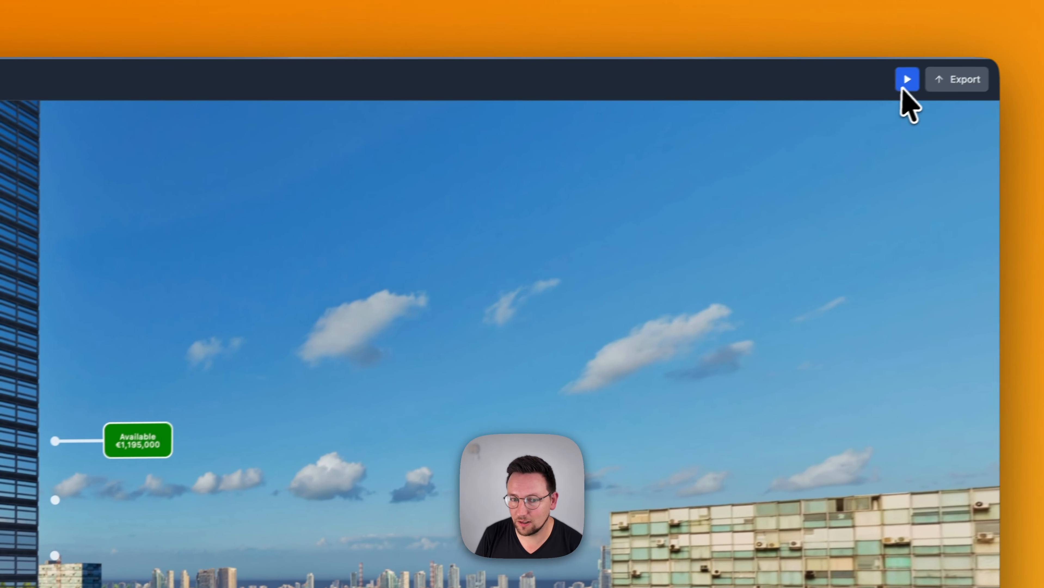
pyautogui.click(906, 81)
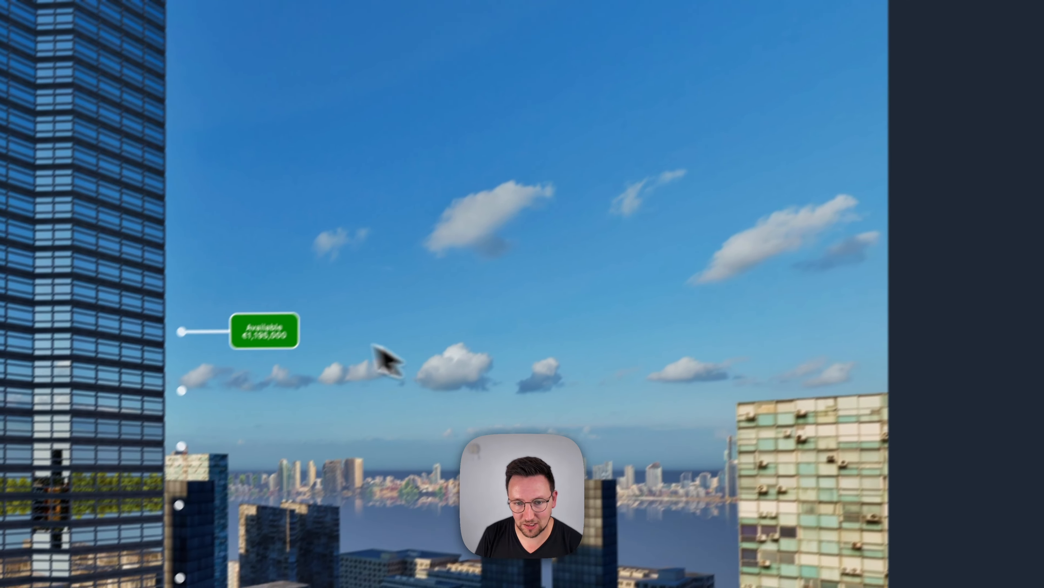
# Select the Floor 8 hotspot and open the callout design settings of its floor preset
pyautogui.click(323, 384)
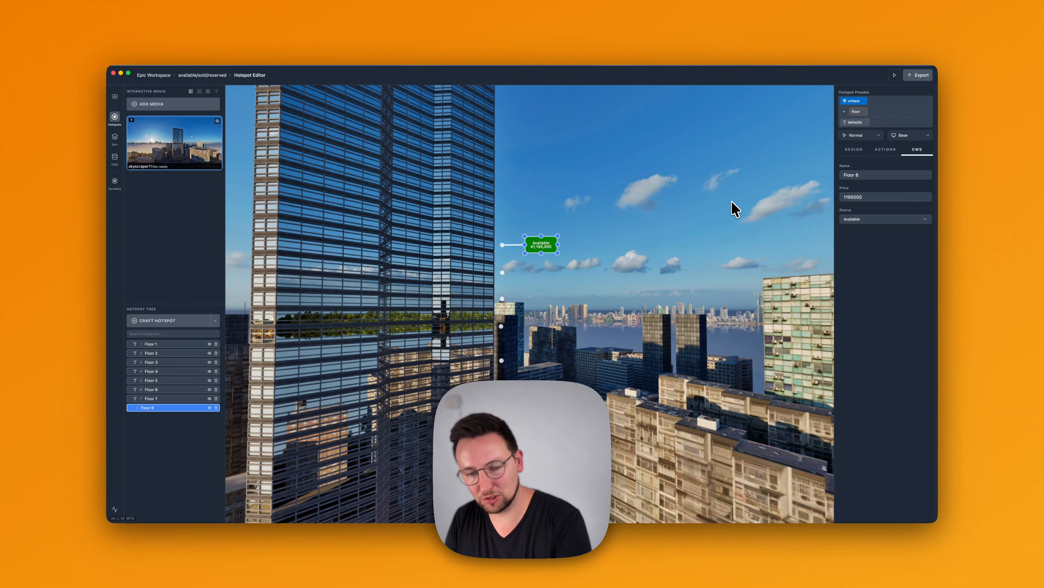
pyautogui.click(853, 149)
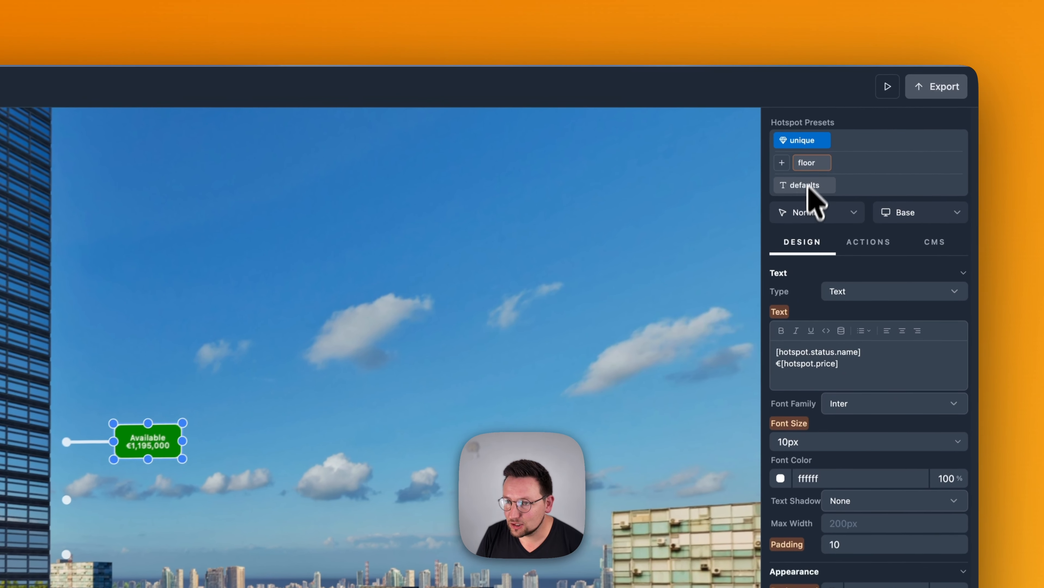
pyautogui.click(856, 111)
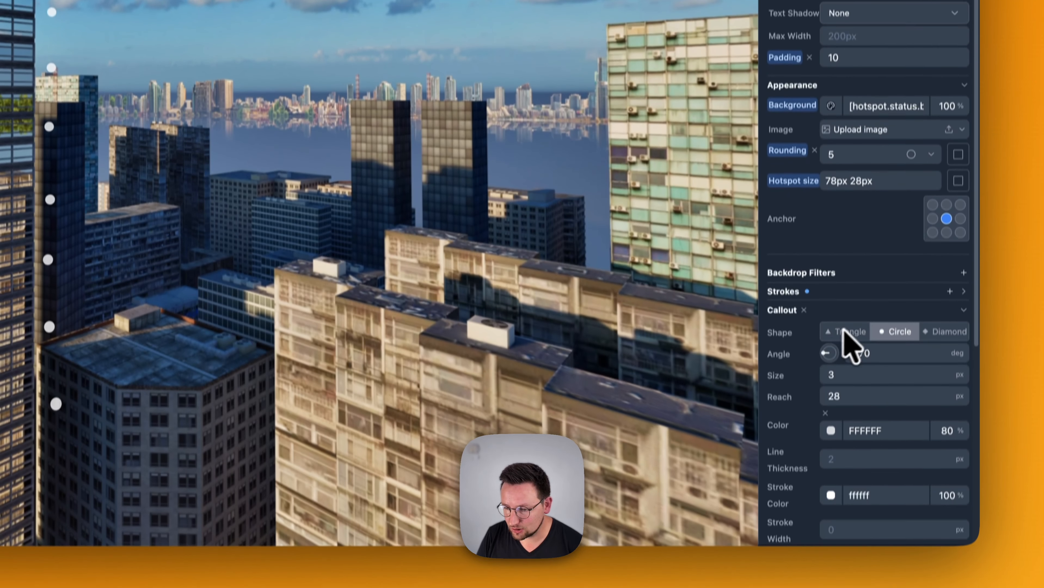
pyautogui.scroll(-2, 812, 337)
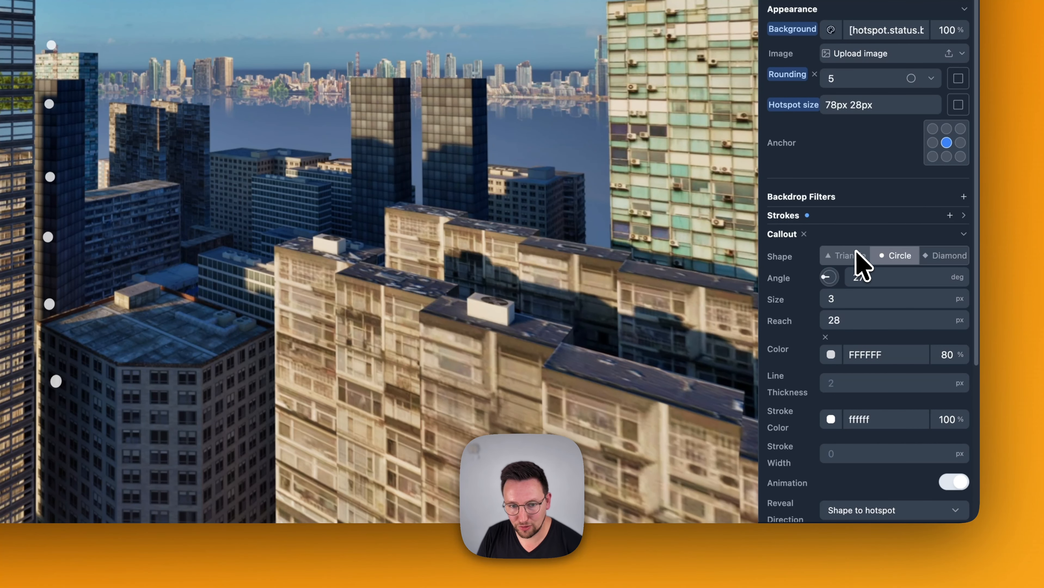
# Try the Triangle and Diamond callout shapes on the floor preset, and restore the Circle shape
pyautogui.click(856, 253)
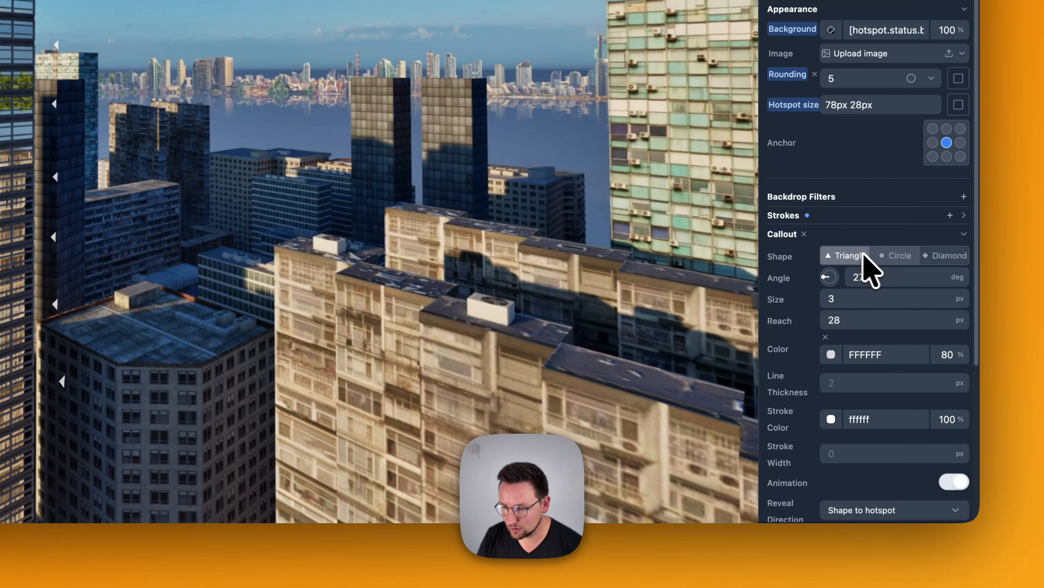
pyautogui.click(939, 255)
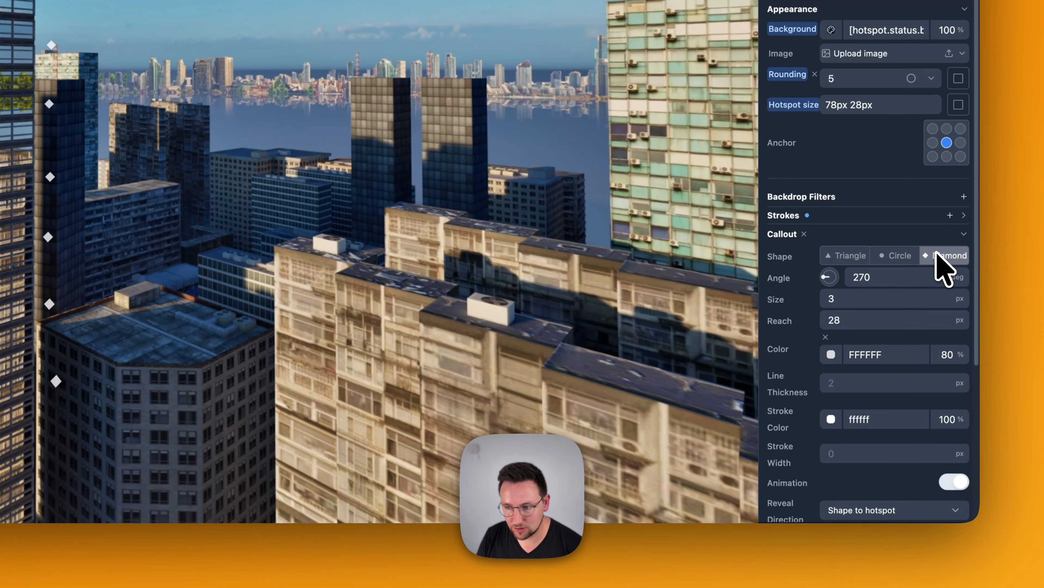
pyautogui.click(897, 256)
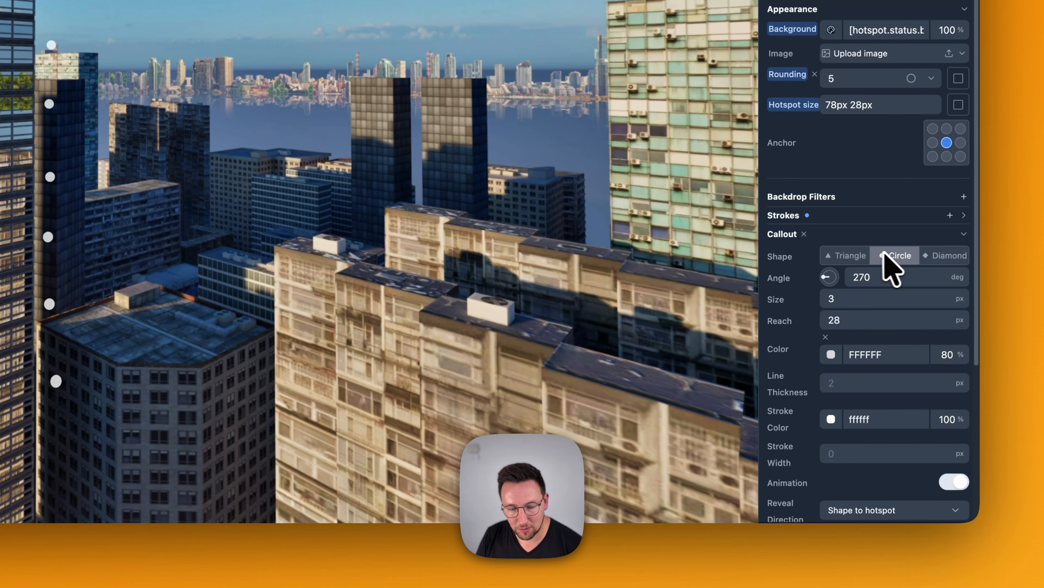
# Rotate the floor preset's callout to an angle of 89 degrees and turn off its animation
pyautogui.moveTo(828, 277); pyautogui.dragTo(854, 279)
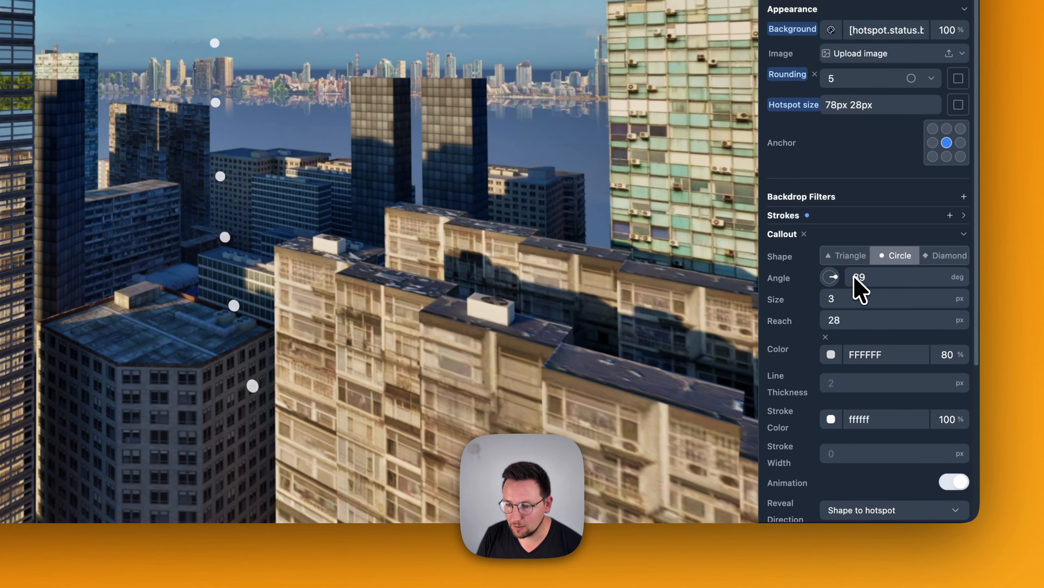
pyautogui.click(953, 483)
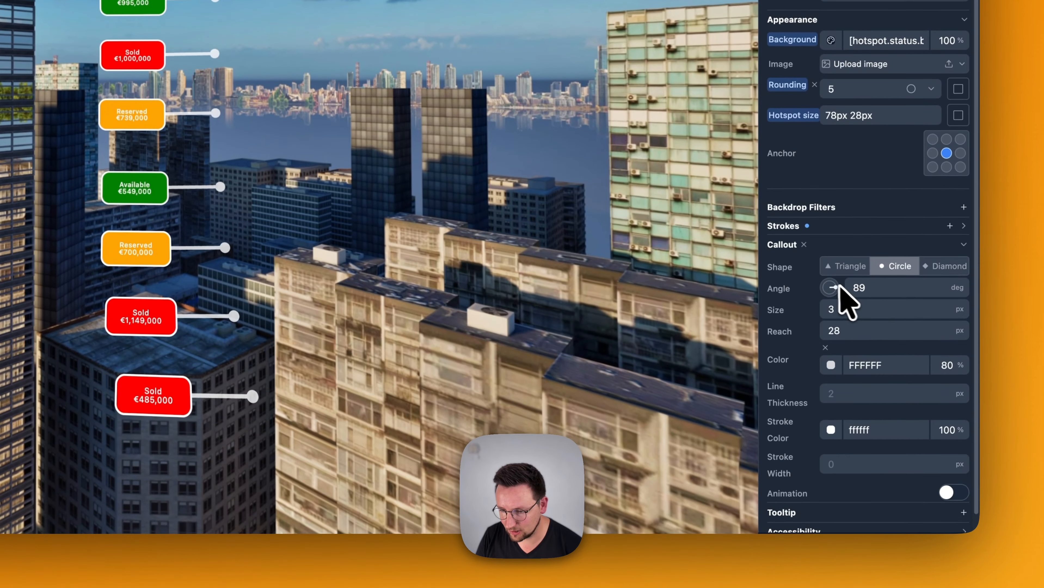
# Rotate the floor preset's callout to an angle of 273 degrees
pyautogui.moveTo(839, 276); pyautogui.dragTo(852, 248)
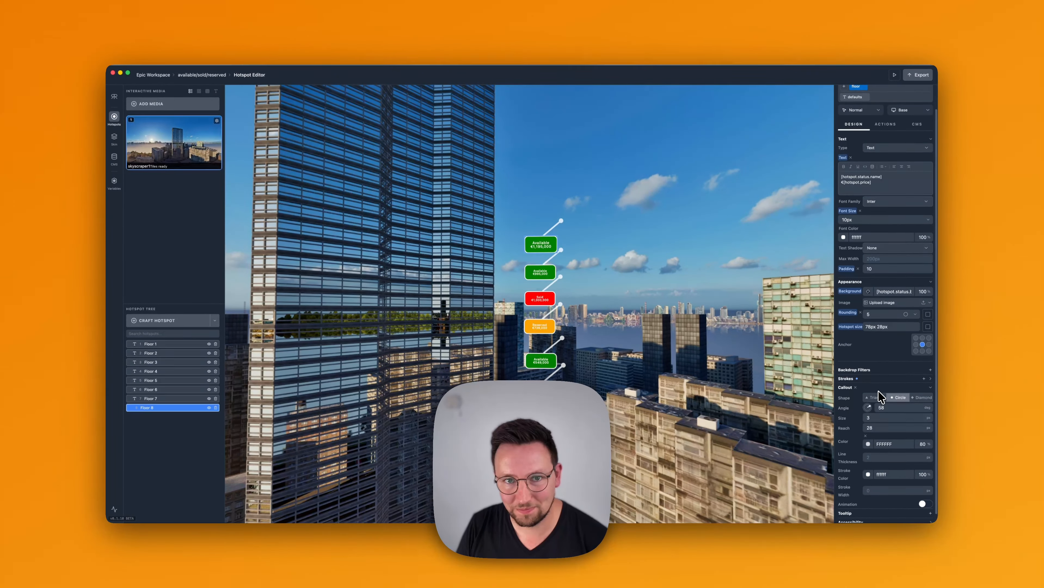
pyautogui.moveTo(878, 396); pyautogui.dragTo(794, 410)
pyautogui.moveTo(696, 320); pyautogui.dragTo(695, 320)
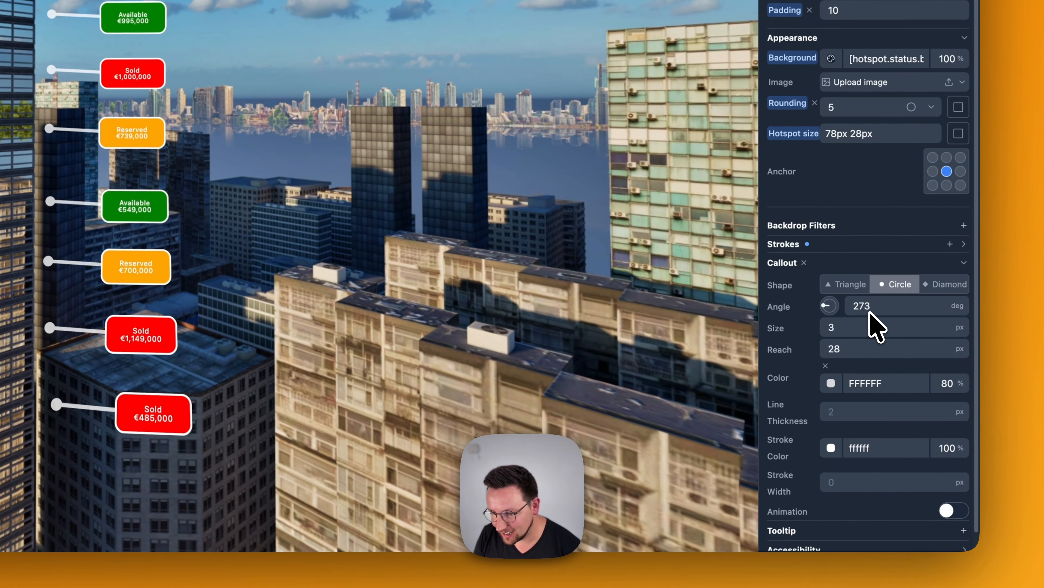
# Set the floor preset's callout angle to 270 degrees, try a size of 1 px, and settle on 5 px
pyautogui.doubleClick(867, 330)
pyautogui.write('270')
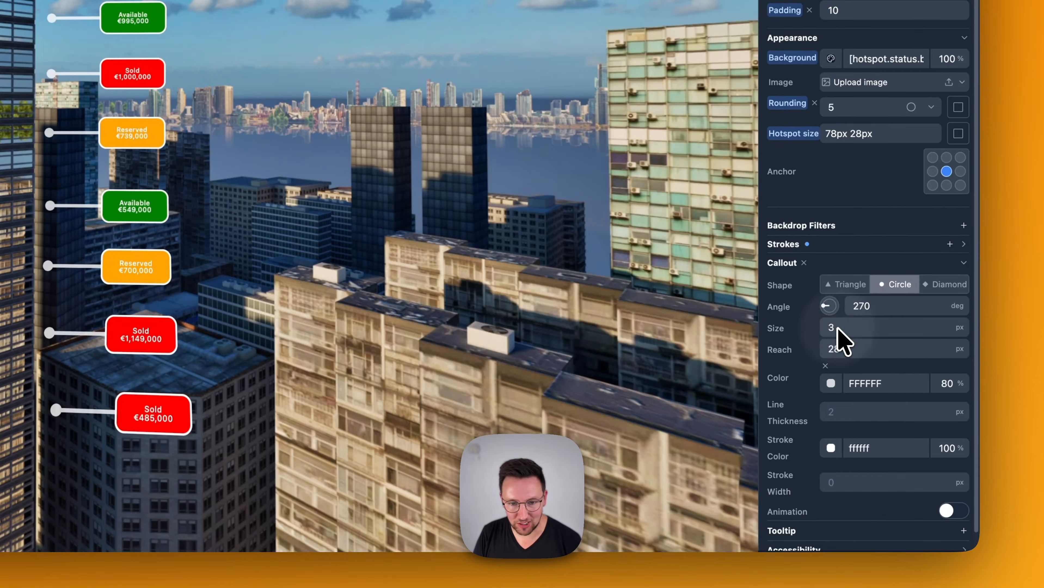
pyautogui.moveTo(837, 328)
pyautogui.mouseDown()
pyautogui.moveTo(837, 319)
pyautogui.moveTo(843, 346)
pyautogui.moveTo(838, 332)
pyautogui.mouseUp()
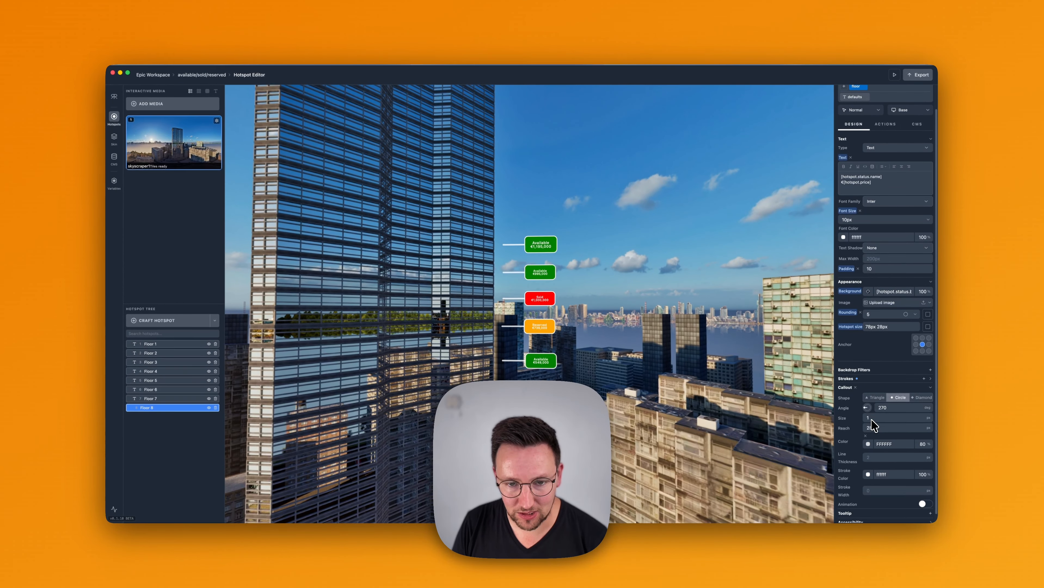
pyautogui.moveTo(872, 421); pyautogui.dragTo(871, 420)
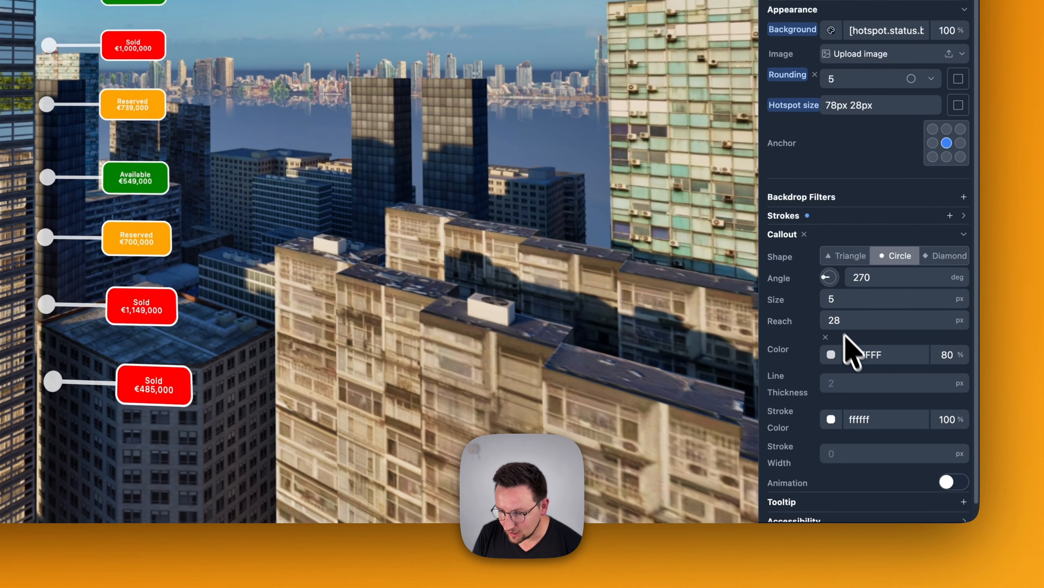
# Try black, white and a gold Craftspace variable as the callout color, then link it to the CMS field hotspot.status.background_color
pyautogui.click(878, 444)
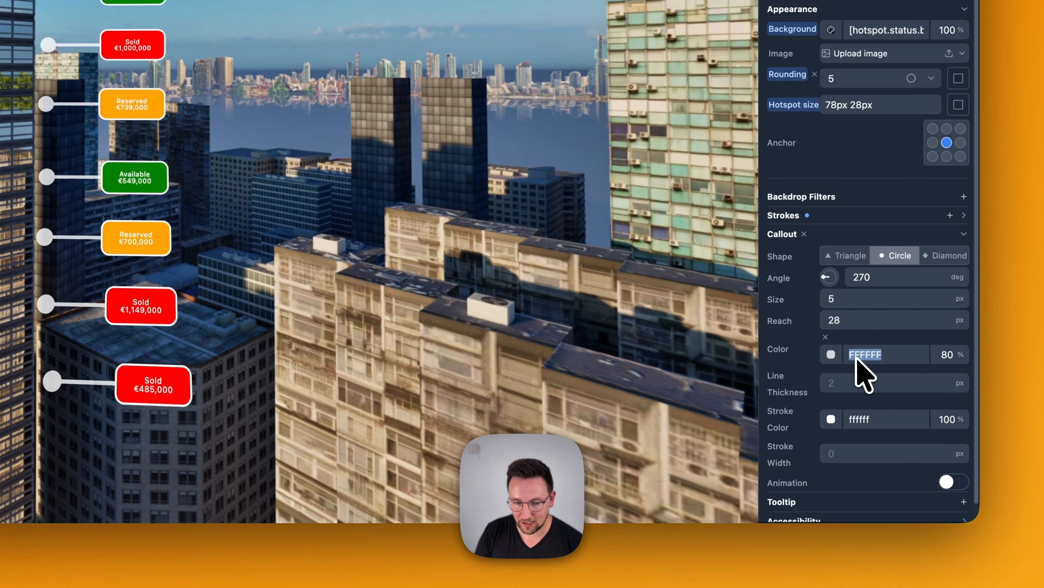
pyautogui.write('black')
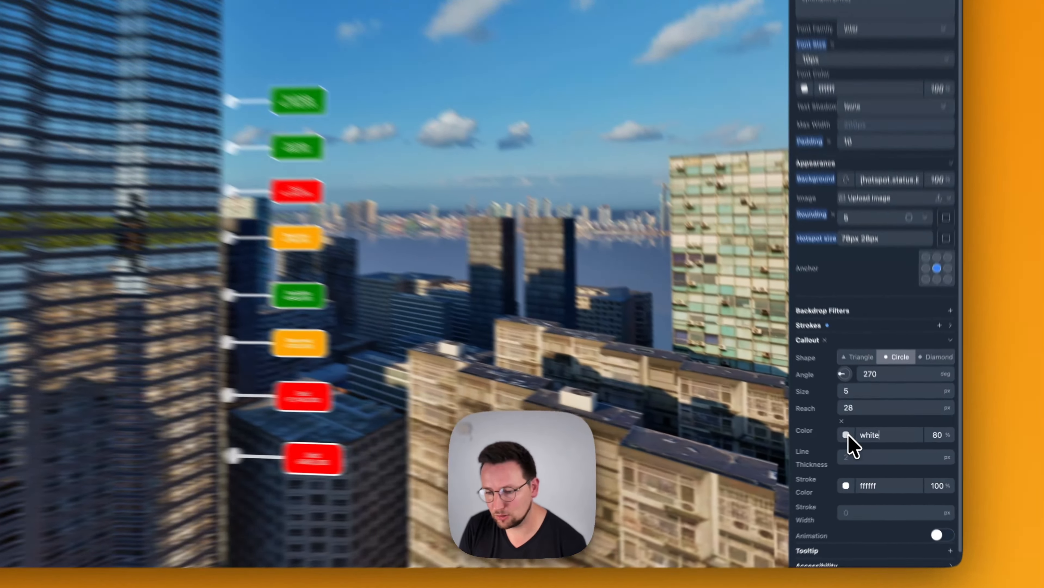
pyautogui.click(868, 444)
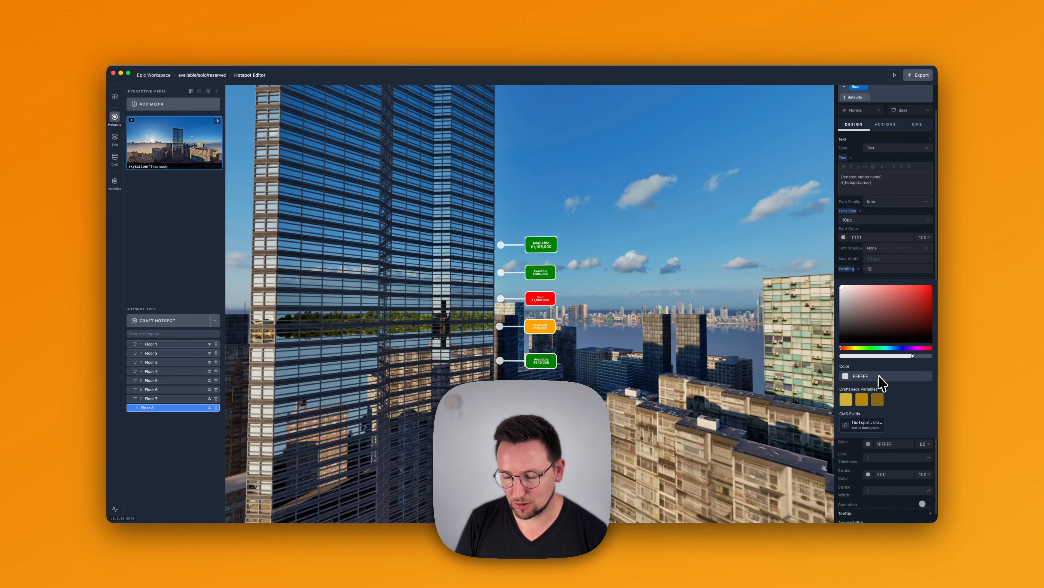
pyautogui.click(844, 398)
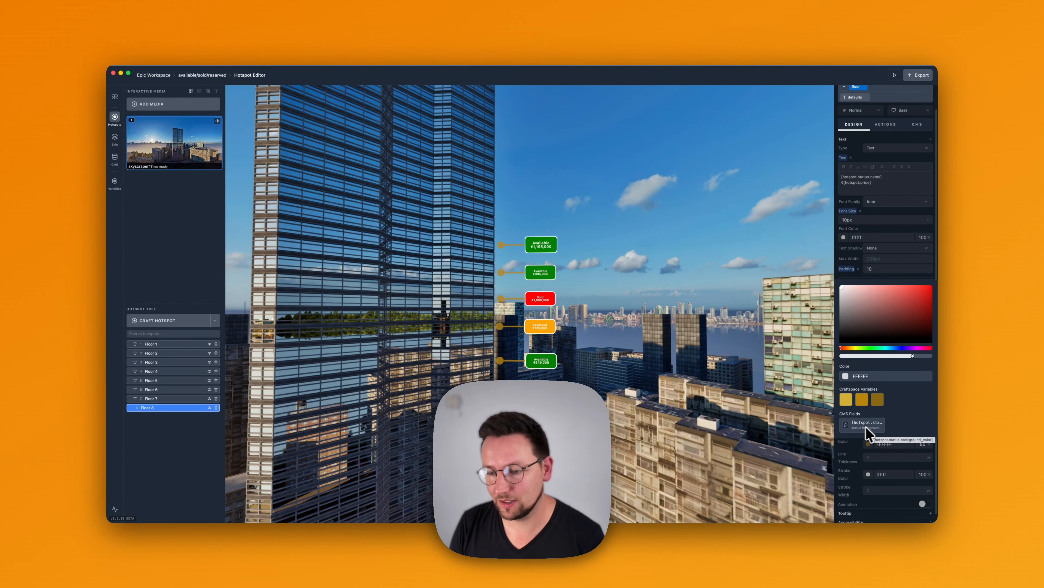
pyautogui.click(857, 426)
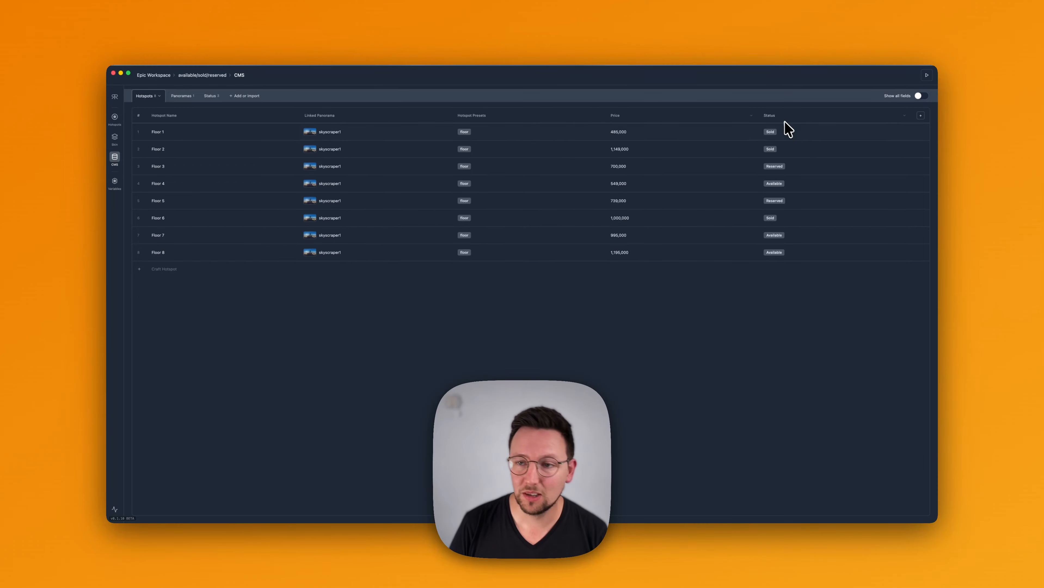
# Clear the status of Floor 1 in the CMS hotspots table and set it to Available
pyautogui.click(774, 132)
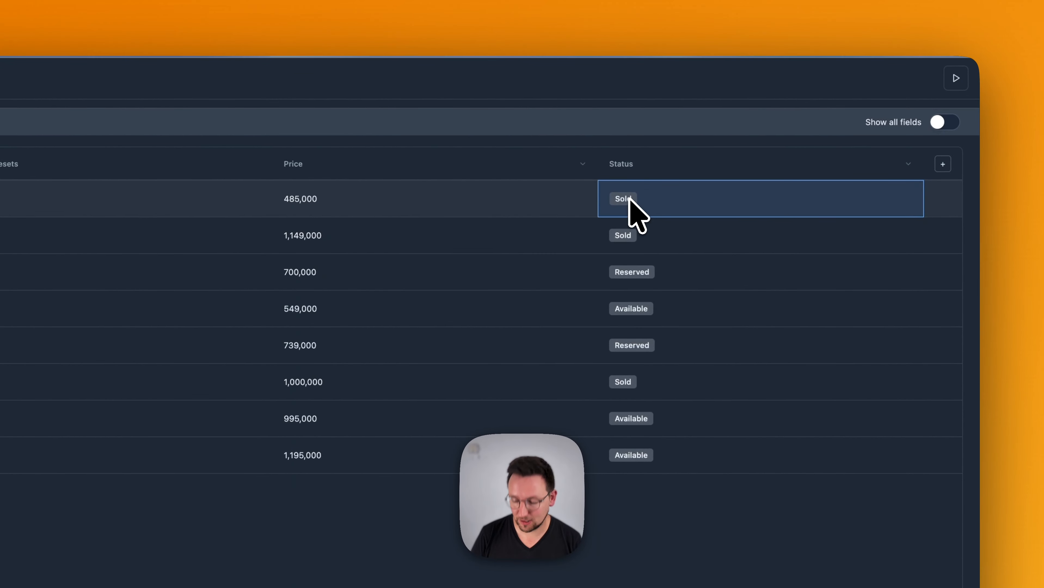
pyautogui.press('BackSpace')
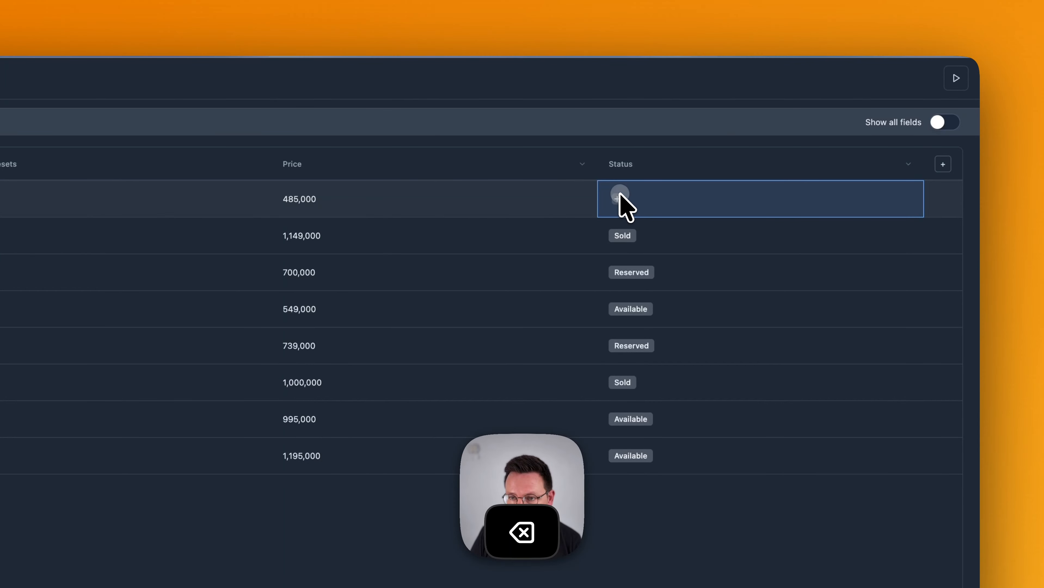
pyautogui.click(616, 199)
pyautogui.click(634, 249)
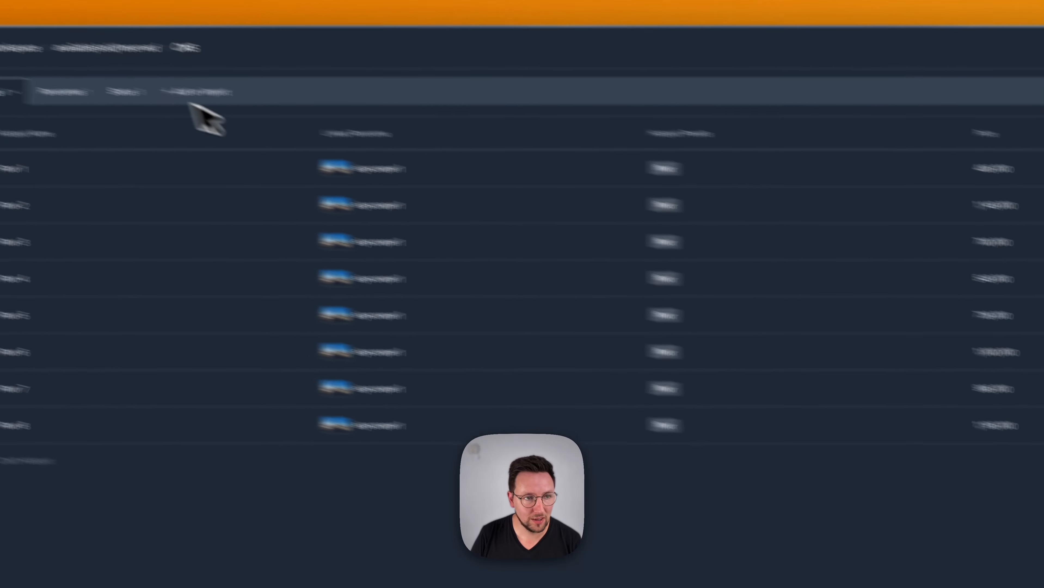
# Examine the CMS Status collection and the background color of the Available status, and return to the Hotspot Editor
pyautogui.click(124, 92)
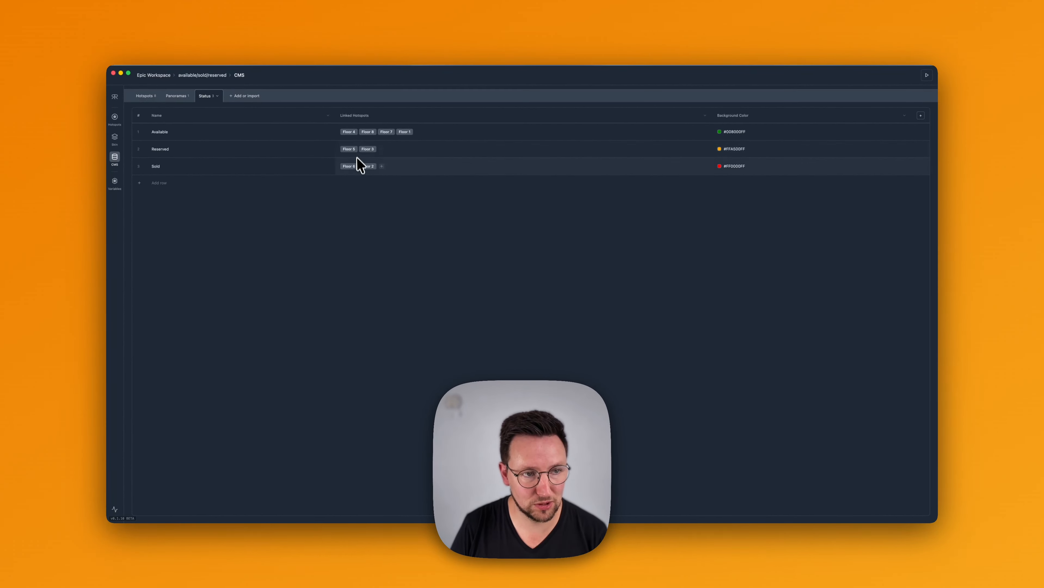
pyautogui.click(735, 133)
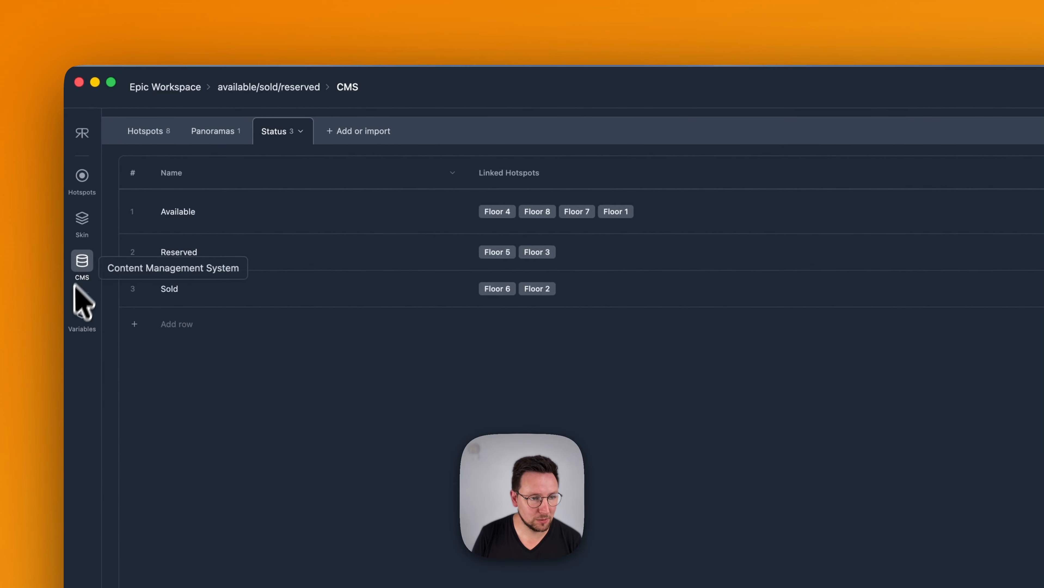
pyautogui.click(81, 177)
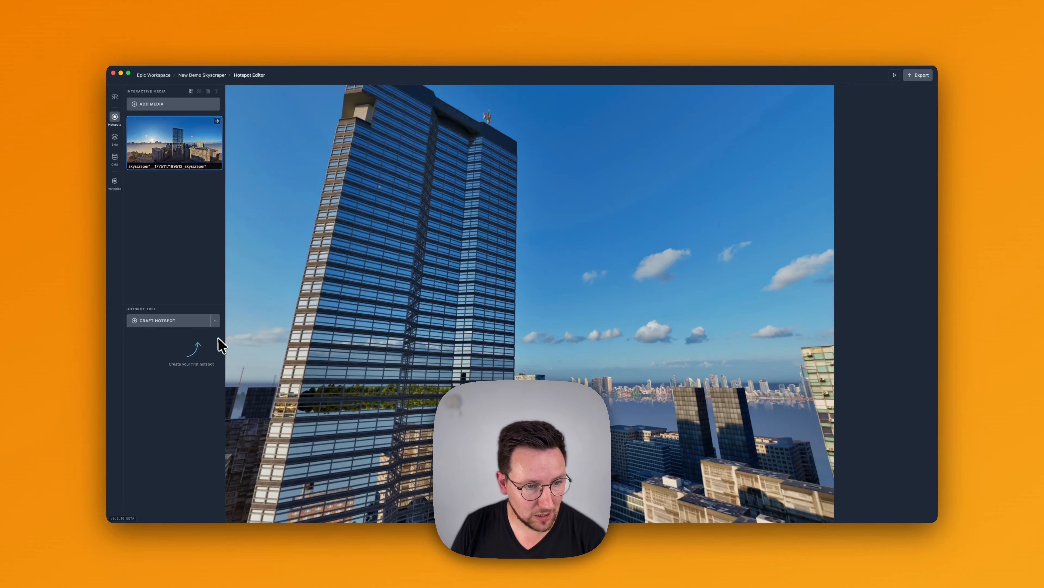
# Place a text hotspot at the tower's edge in the New Demo Skyscraper project and create the preset floor-preset for it
pyautogui.click(185, 343)
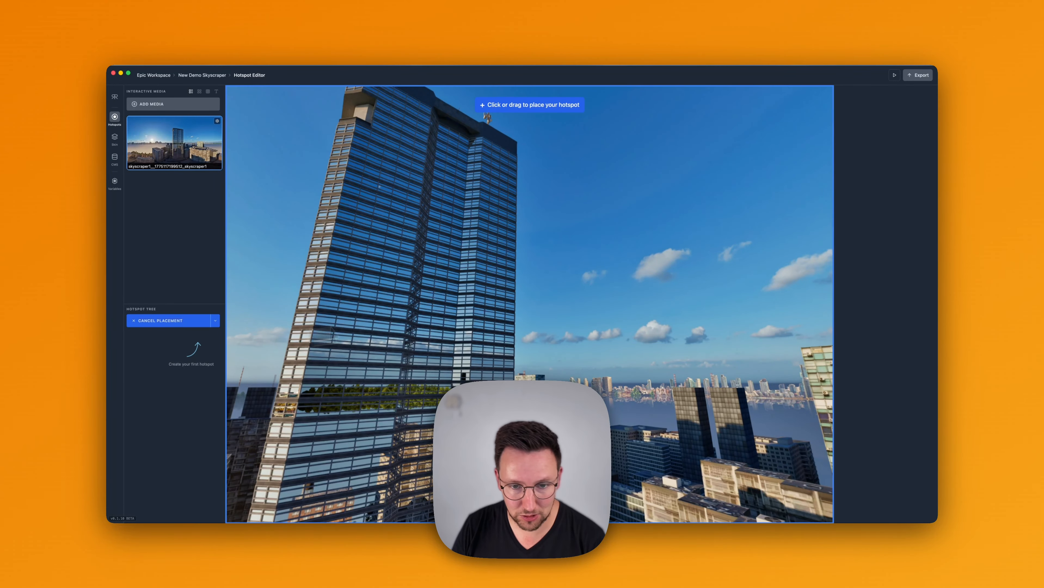
pyautogui.click(513, 310)
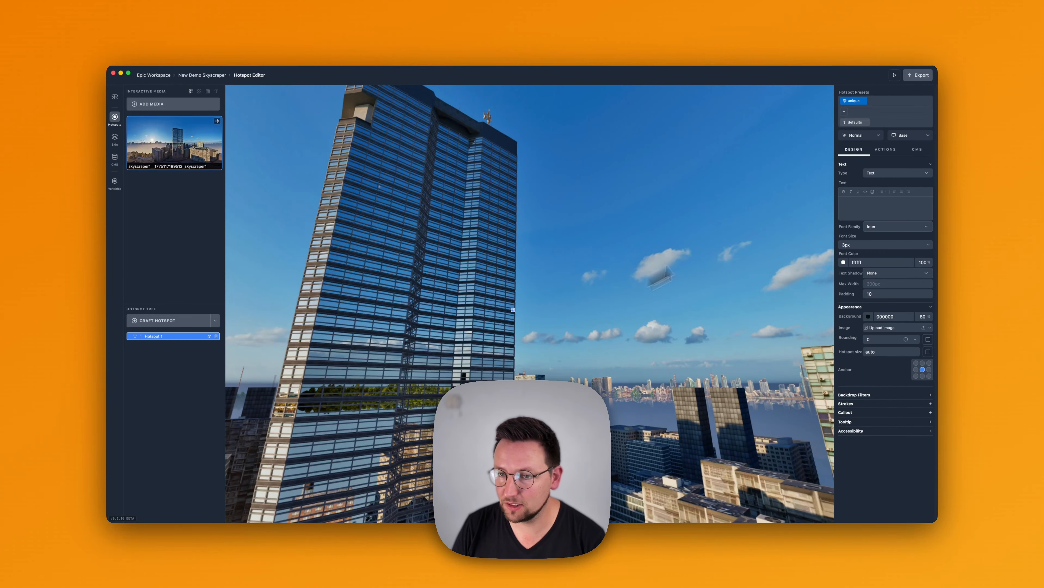
pyautogui.scroll(5, 483, 300)
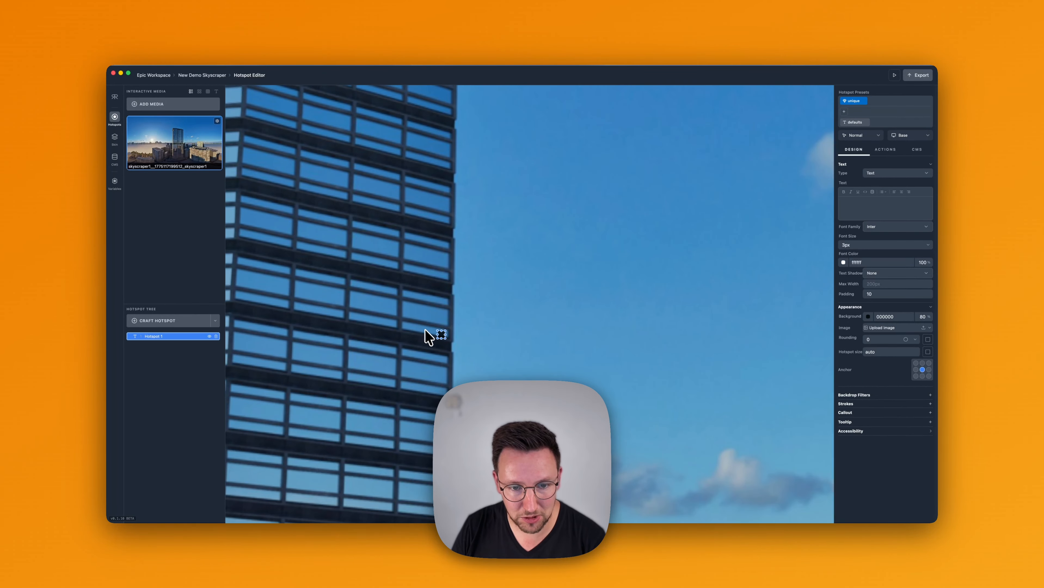
pyautogui.click(846, 111)
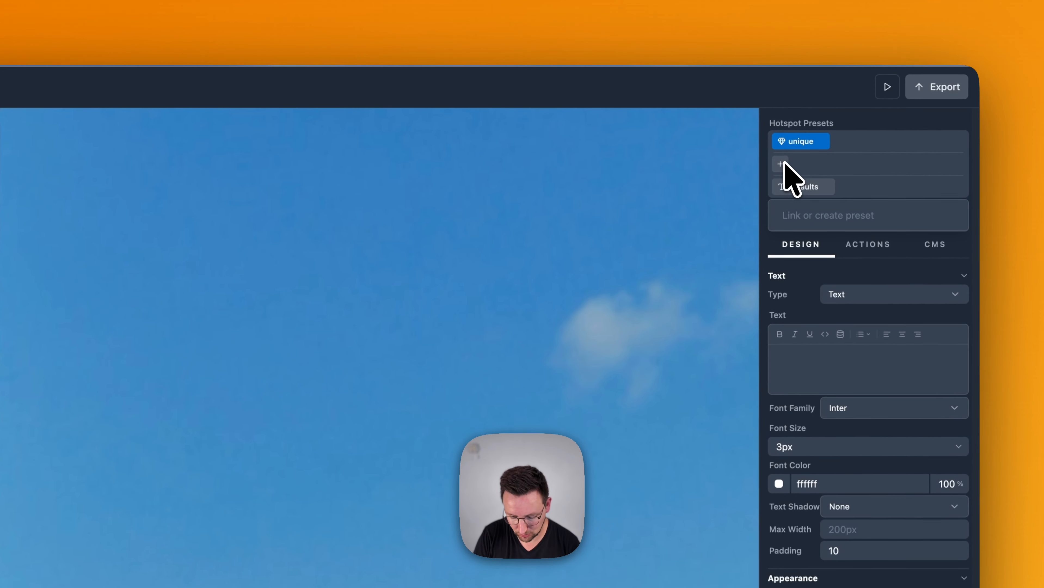
pyautogui.write('floor-preset')
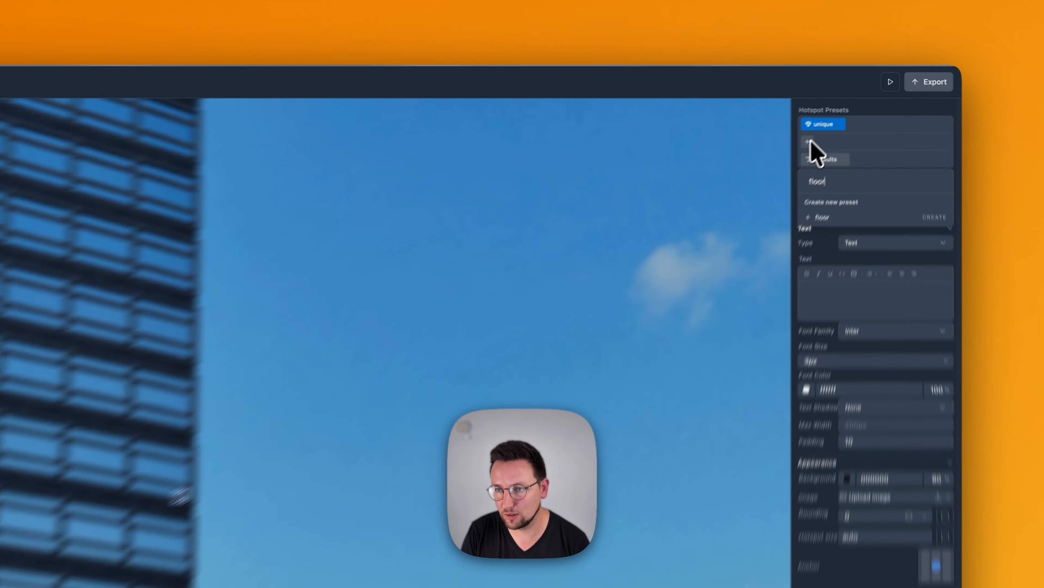
pyautogui.press('Return')
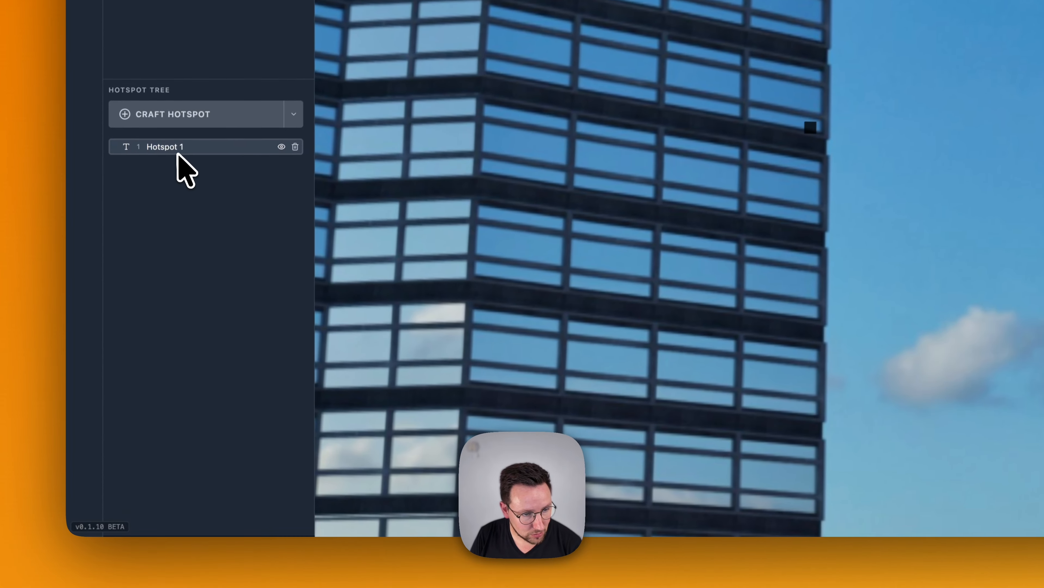
# Duplicate Hotspot 1 five times in the hotspot tree
pyautogui.click(161, 338)
pyautogui.press('super+d')
pyautogui.press('super+d')
pyautogui.press('super+d')
pyautogui.press('super+d')
pyautogui.press('super+d')
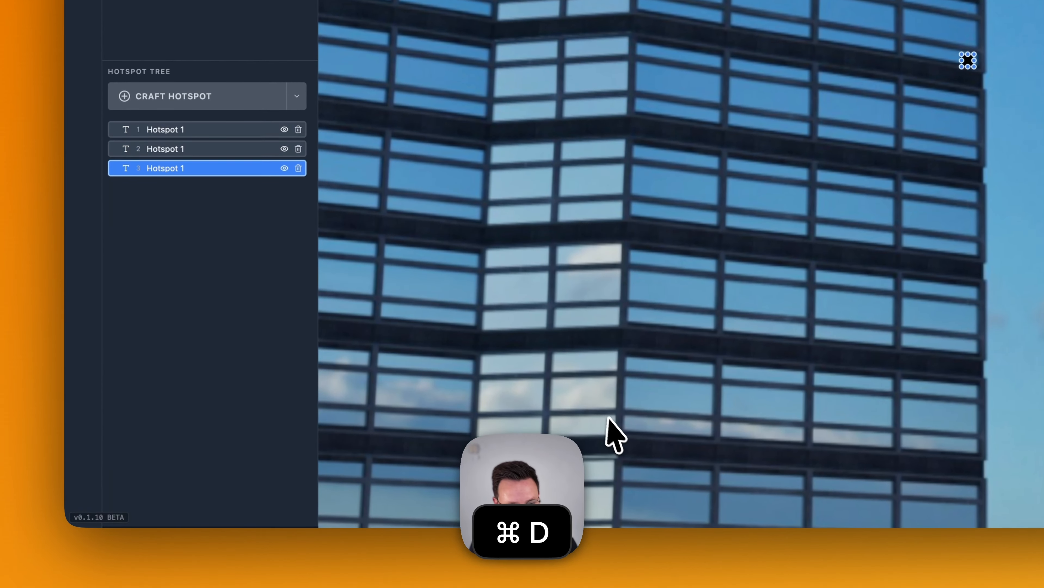
pyautogui.press('super+d')
# Delete the sixth hotspot from the hotspot tree
pyautogui.rightClick(189, 239)
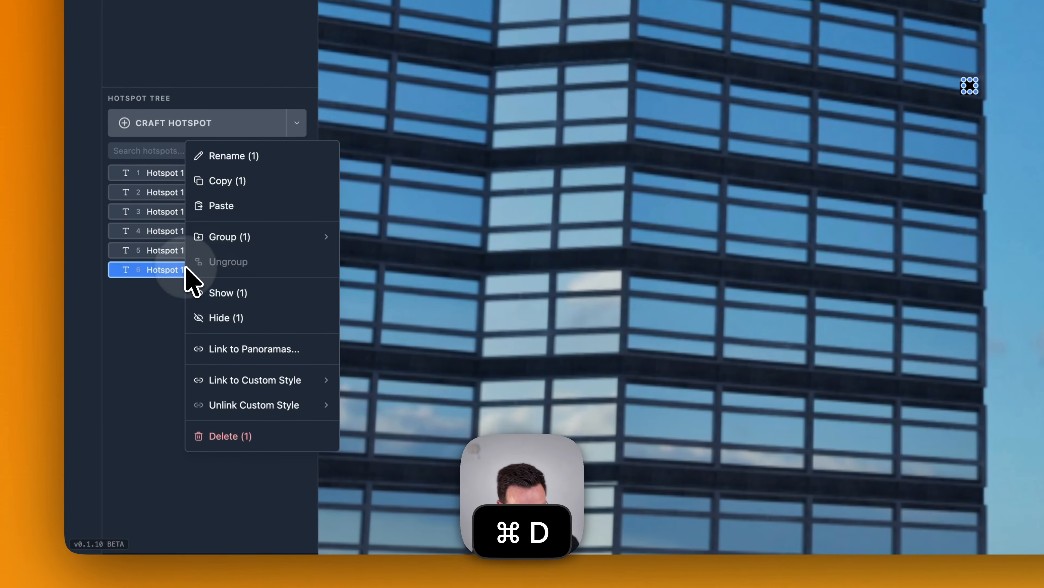
pyautogui.moveTo(224, 343)
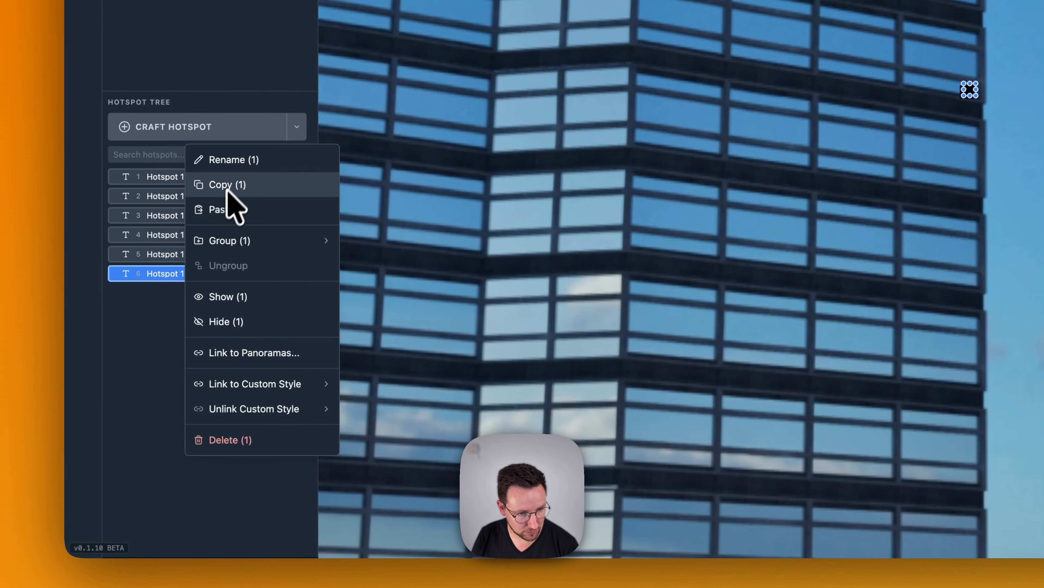
pyautogui.click(162, 387)
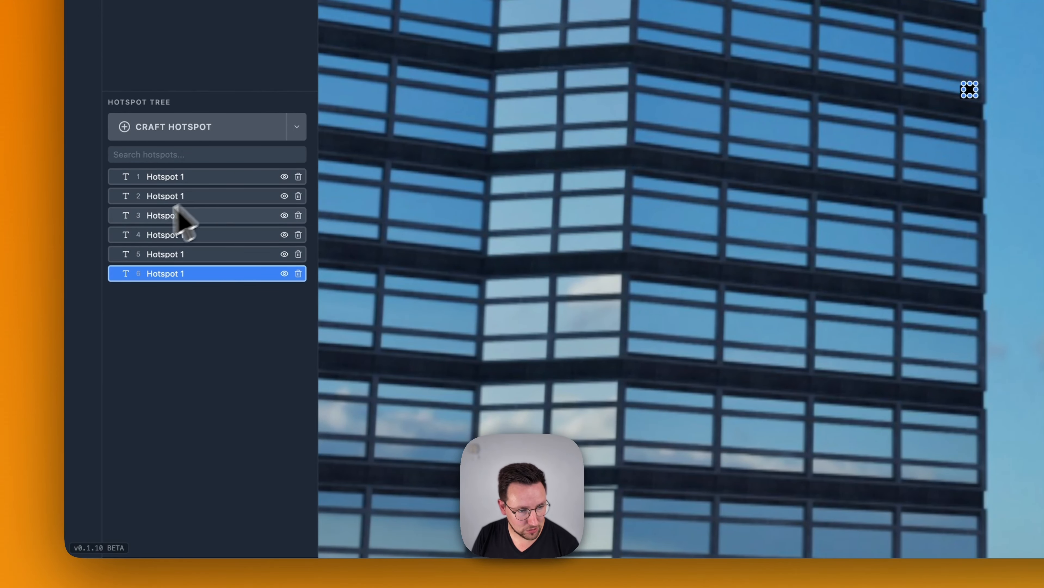
pyautogui.click(298, 274)
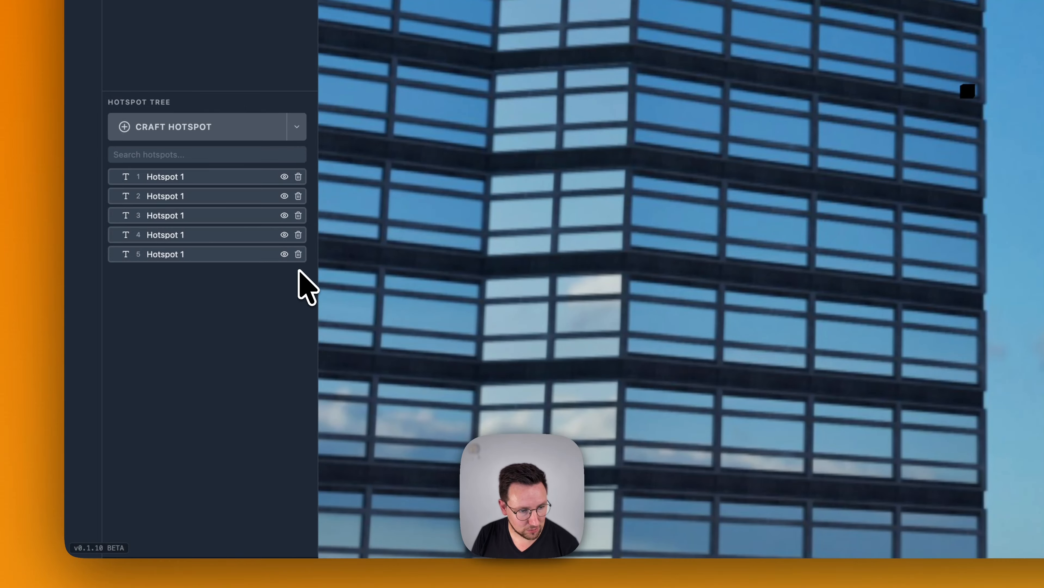
# Spread the stacked hotspots to separate positions along the tower's edge and in the sky beside it
pyautogui.click(214, 176)
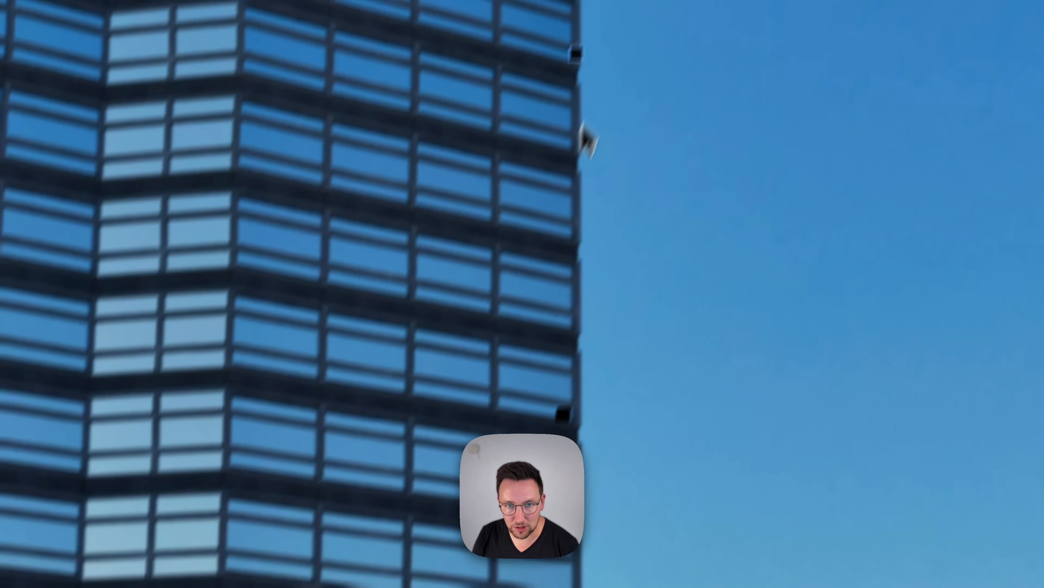
pyautogui.moveTo(582, 123); pyautogui.dragTo(579, 140)
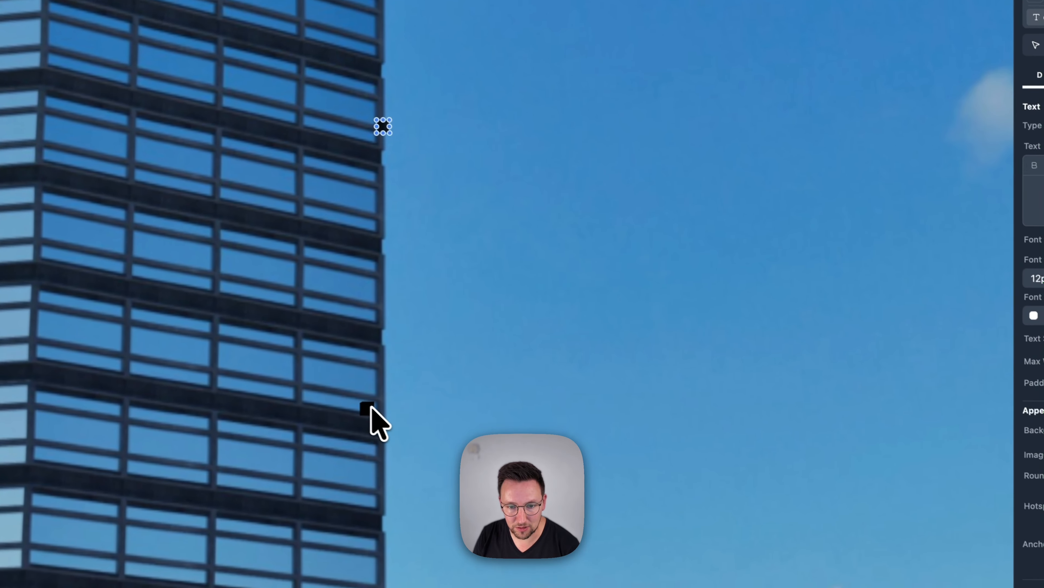
pyautogui.click(563, 415)
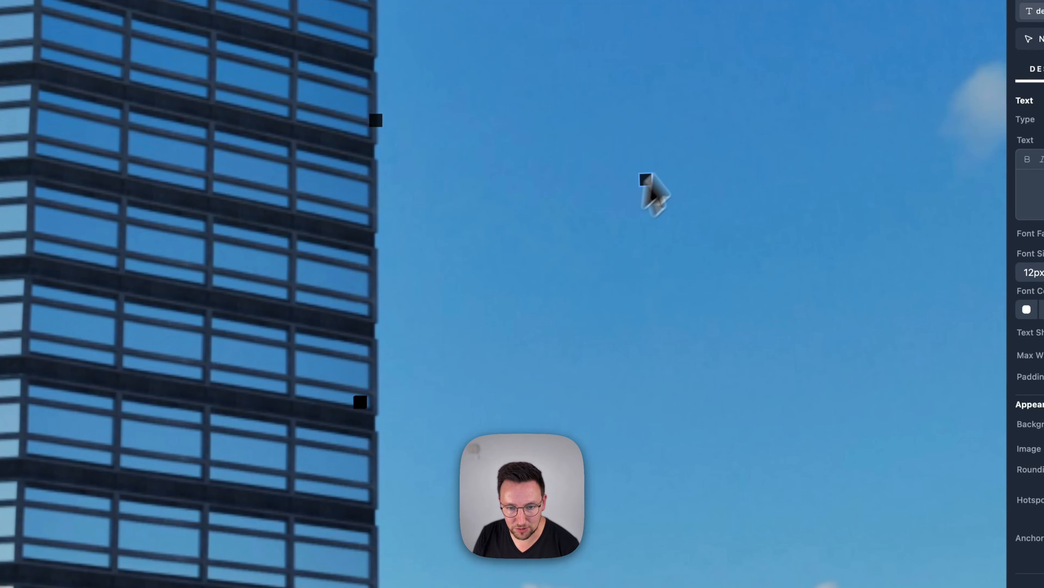
pyautogui.press('super+v')
pyautogui.moveTo(364, 405)
pyautogui.mouseDown()
pyautogui.moveTo(354, 402)
pyautogui.moveTo(716, 427)
pyautogui.moveTo(355, 403)
pyautogui.moveTo(336, 551)
pyautogui.moveTo(358, 396)
pyautogui.moveTo(281, 437)
pyautogui.mouseUp()
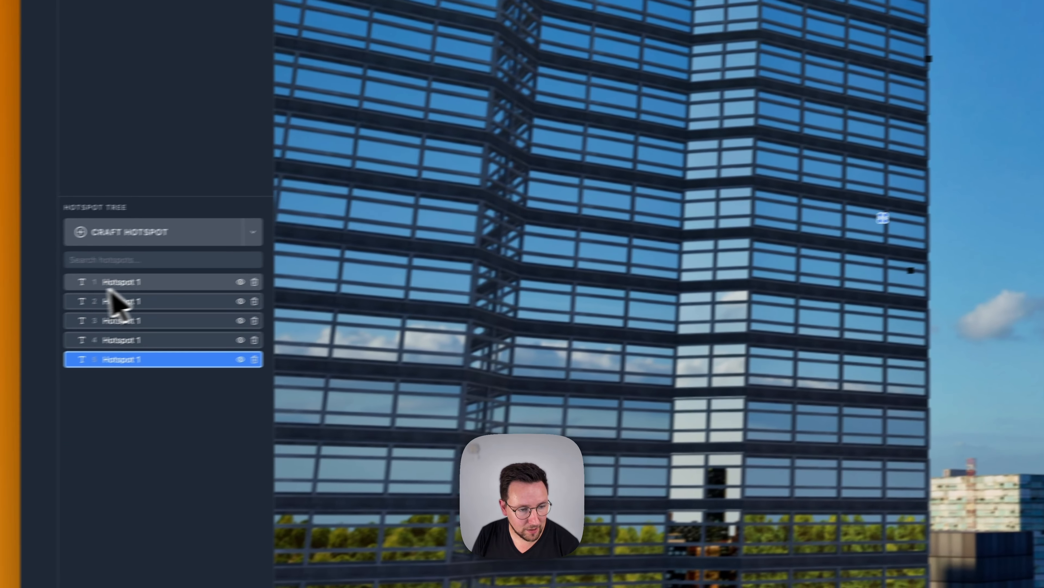
# Switch the selected hotspot's design to floor-preset and fill its text with the dynamic CMS field [hotspot.name]
pyautogui.click(117, 283)
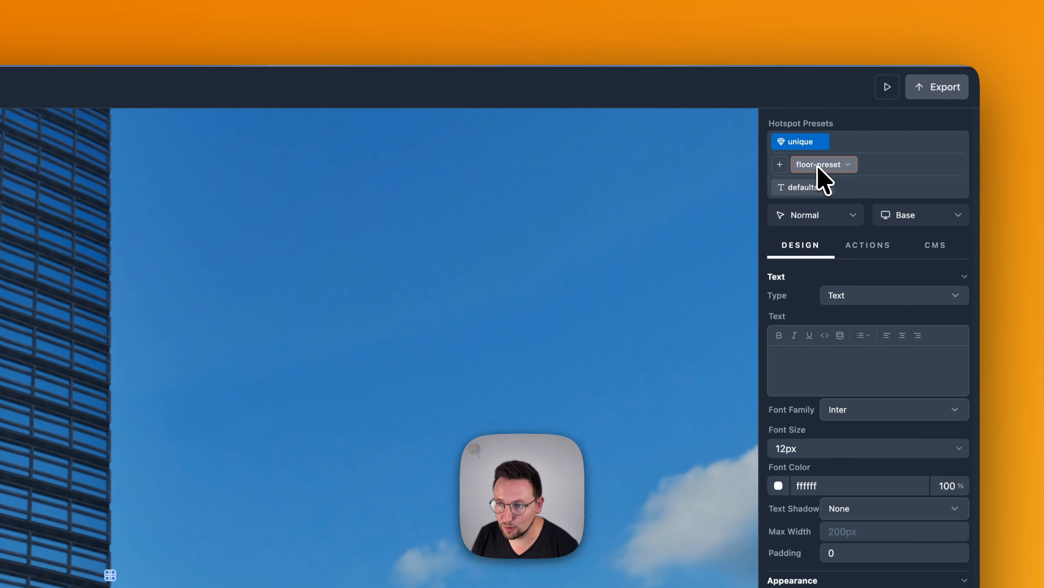
pyautogui.click(817, 164)
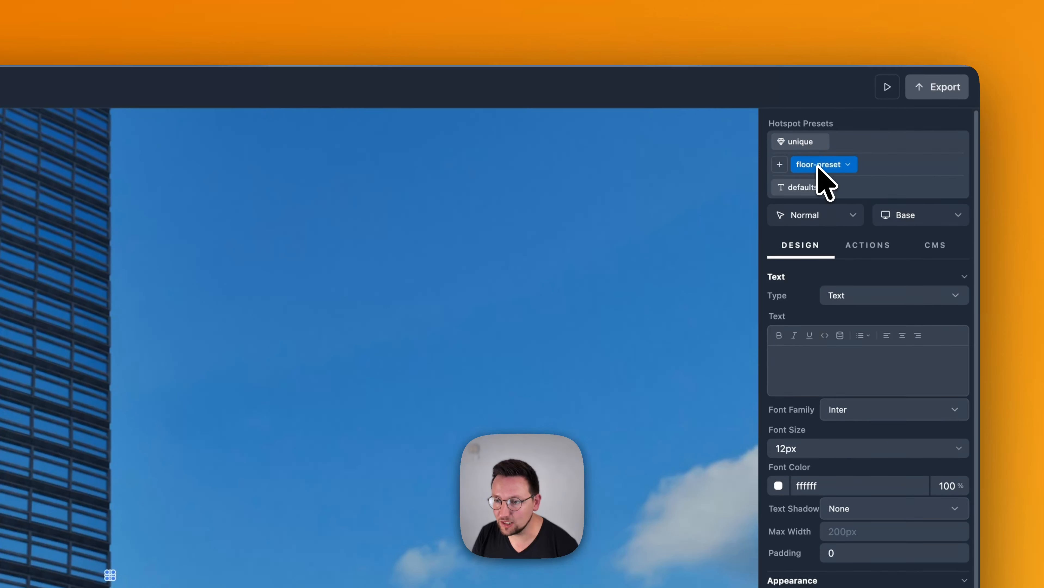
pyautogui.click(830, 362)
pyautogui.write('[ho')
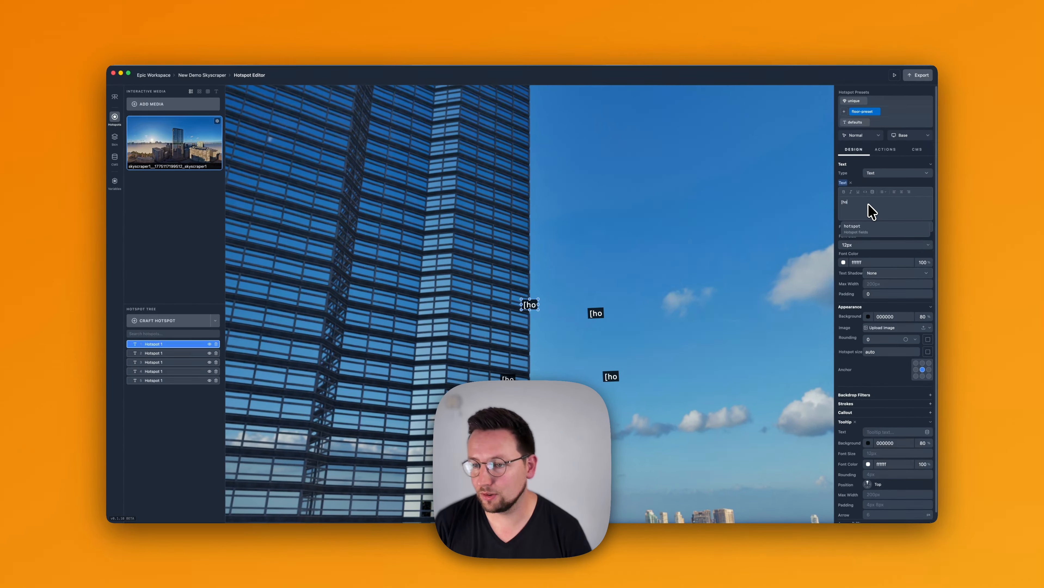
pyautogui.press('Return')
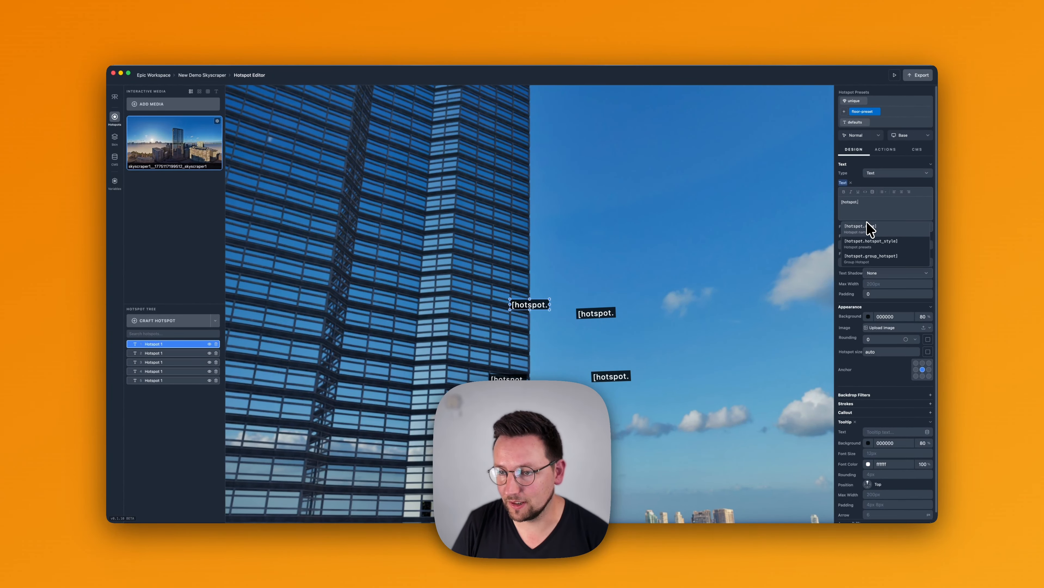
pyautogui.click(867, 226)
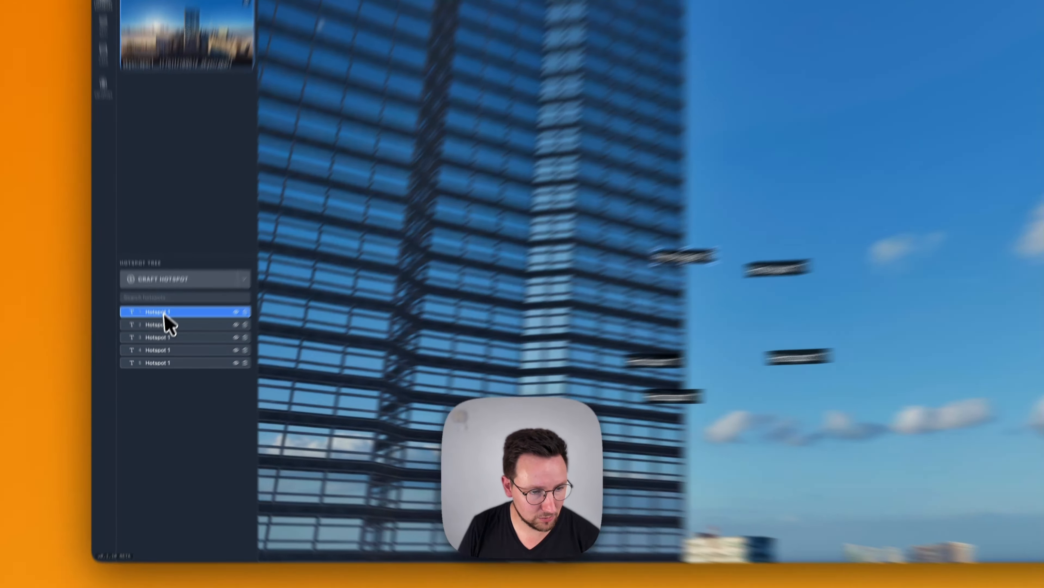
# Rename the five hotspots in the hotspot tree, in order, as Floor 1, Floor 2, Floor 3, Floor 4 and Floor 5
pyautogui.doubleClick(158, 344)
pyautogui.press('super+a')
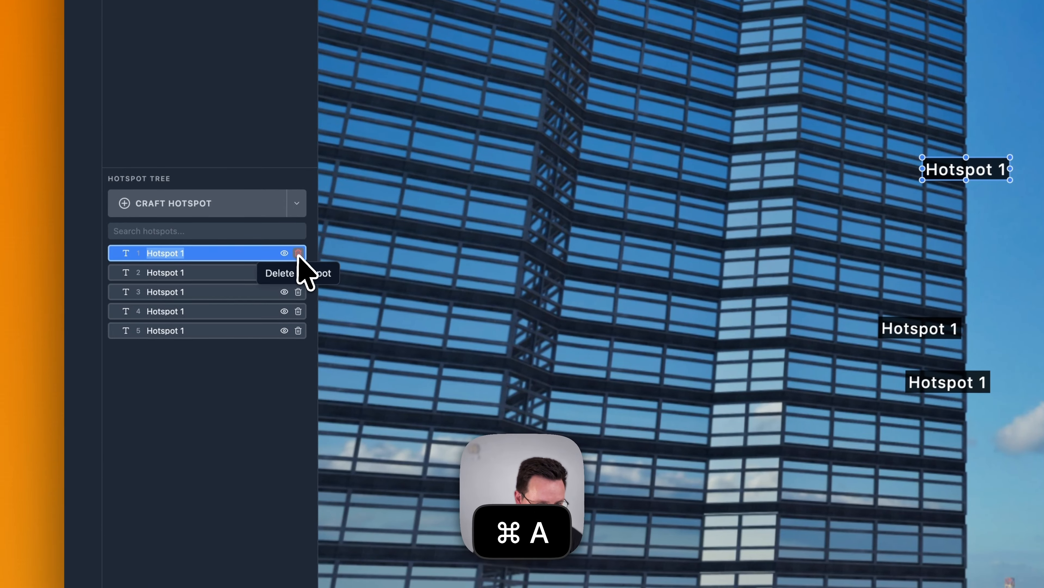
pyautogui.write('Floor 1')
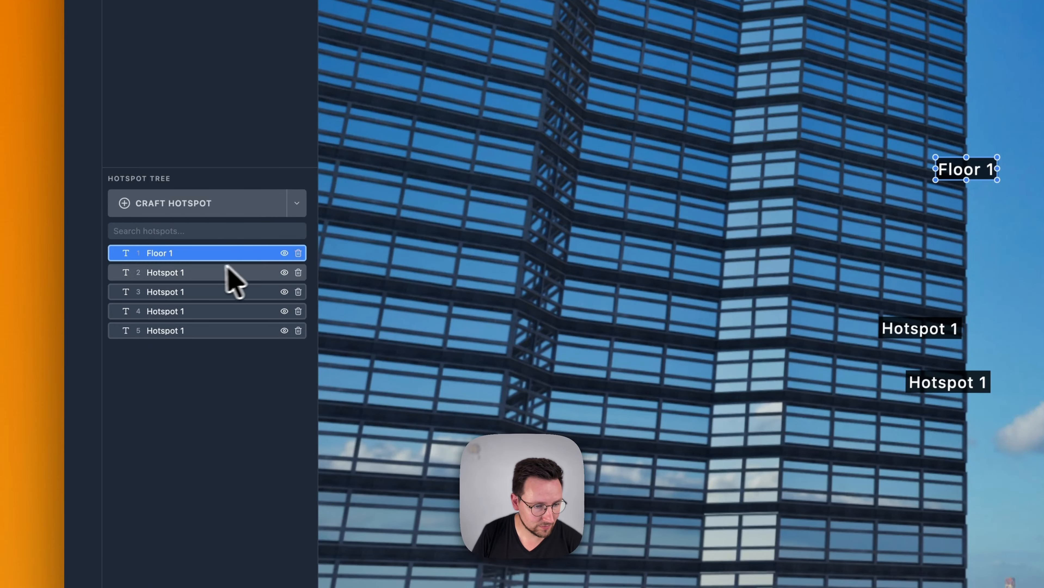
pyautogui.click(156, 273)
pyautogui.click(168, 311)
pyautogui.doubleClick(169, 311)
pyautogui.press('super+a')
pyautogui.write('Floor 4')
pyautogui.click(169, 331)
pyautogui.doubleClick(168, 331)
pyautogui.press('super+a')
pyautogui.write('Floor 5')
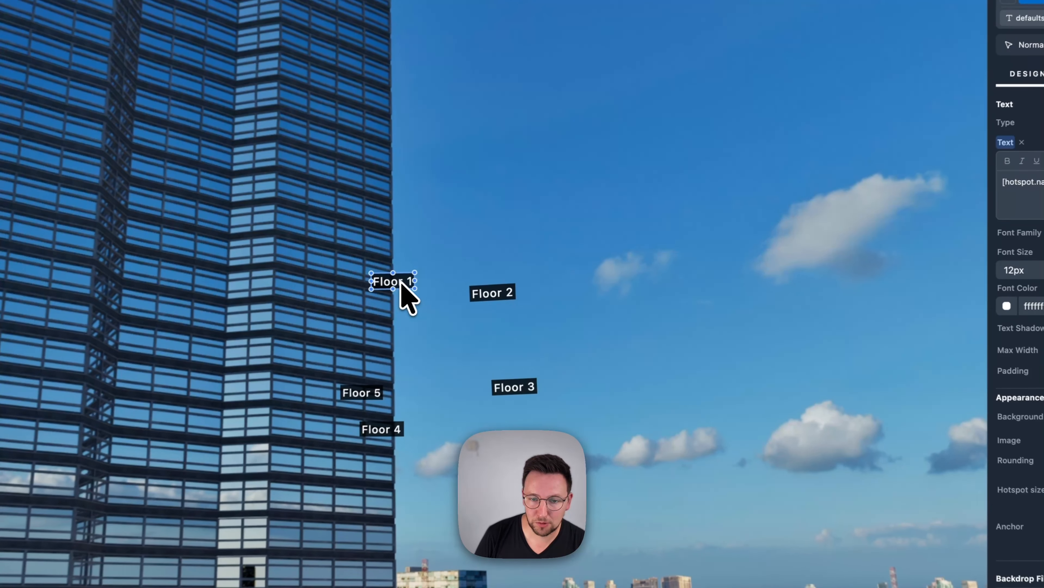
# Arrange the floor hotspots in an evenly spaced vertical column in the sky beside the tower, from Floor 1 down to Floor 5
pyautogui.moveTo(563, 233); pyautogui.dragTo(609, 150)
pyautogui.moveTo(461, 167); pyautogui.dragTo(442, 155)
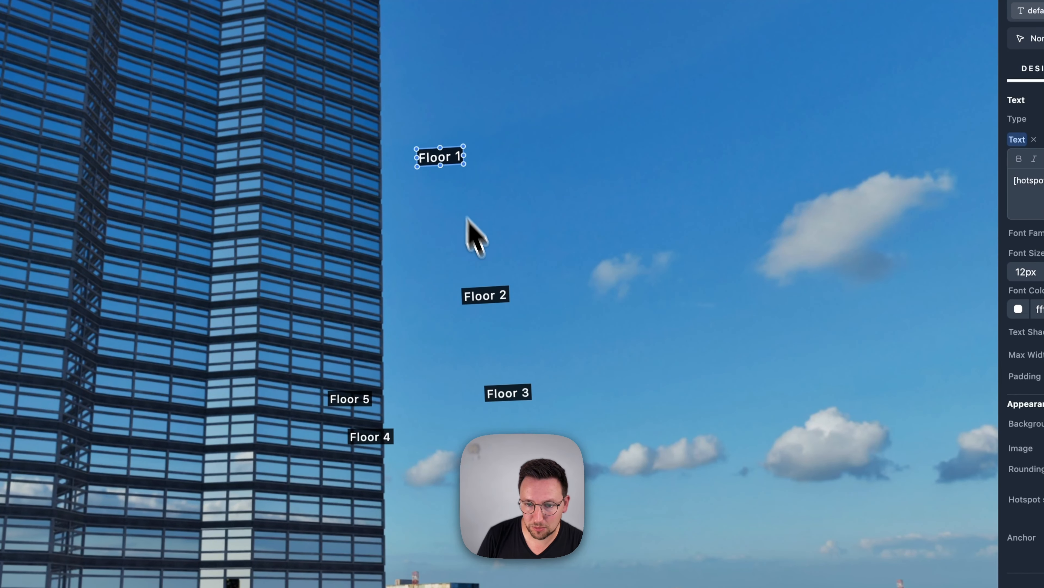
pyautogui.moveTo(490, 295); pyautogui.dragTo(448, 231)
pyautogui.moveTo(507, 394); pyautogui.dragTo(452, 302)
pyautogui.moveTo(371, 438); pyautogui.dragTo(451, 375)
pyautogui.moveTo(351, 404); pyautogui.dragTo(451, 436)
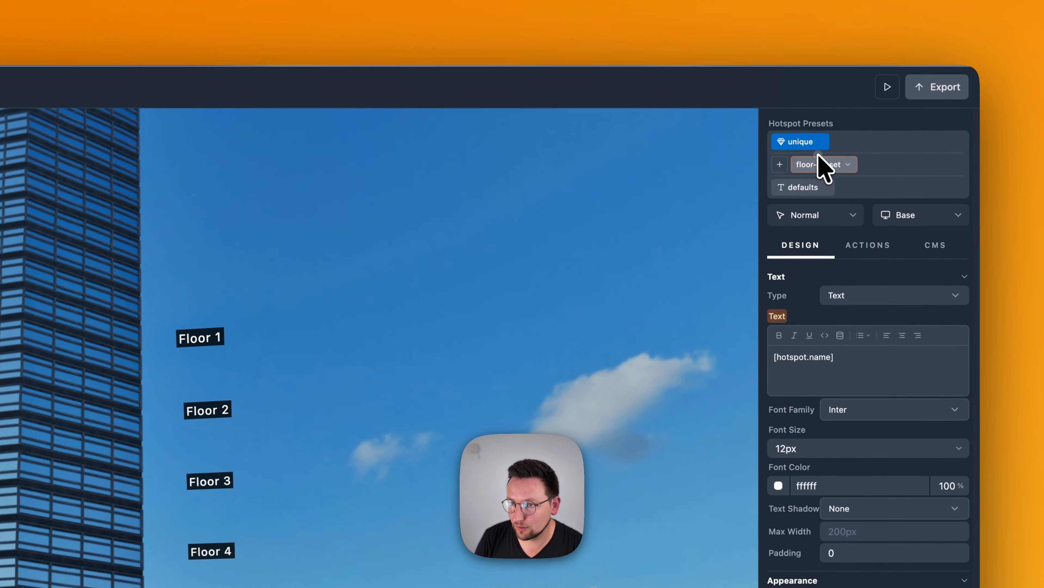
# Set the floor-preset's text padding to 8 and its corner rounding to 4
pyautogui.click(820, 163)
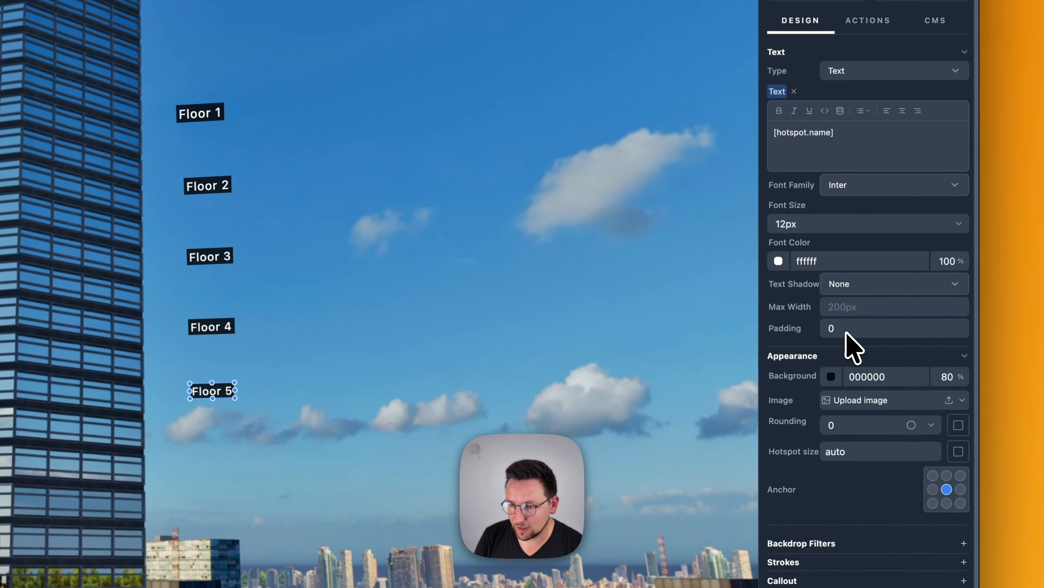
pyautogui.click(846, 331)
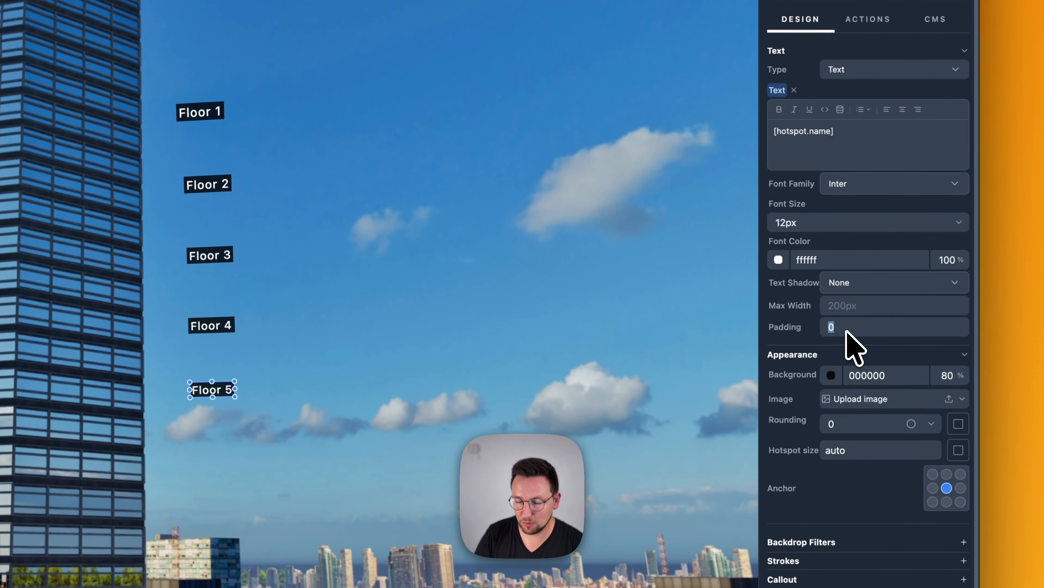
pyautogui.write('10')
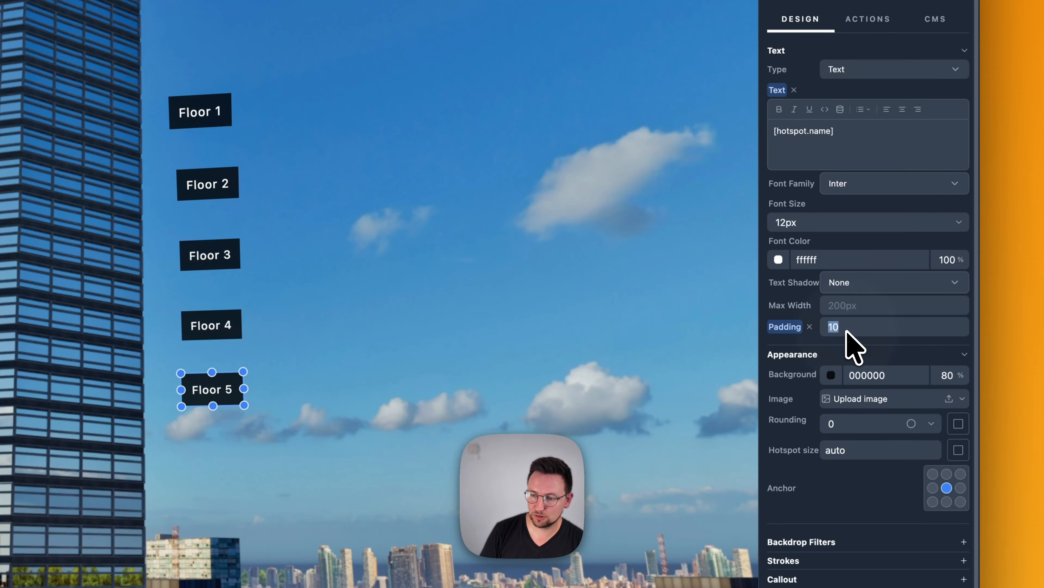
pyautogui.write('5')
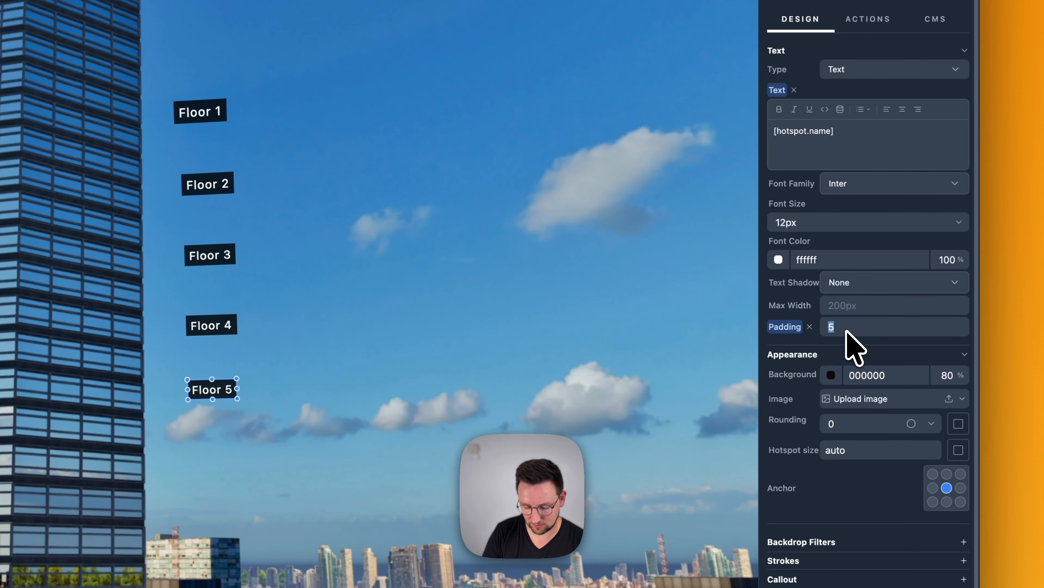
pyautogui.write('8')
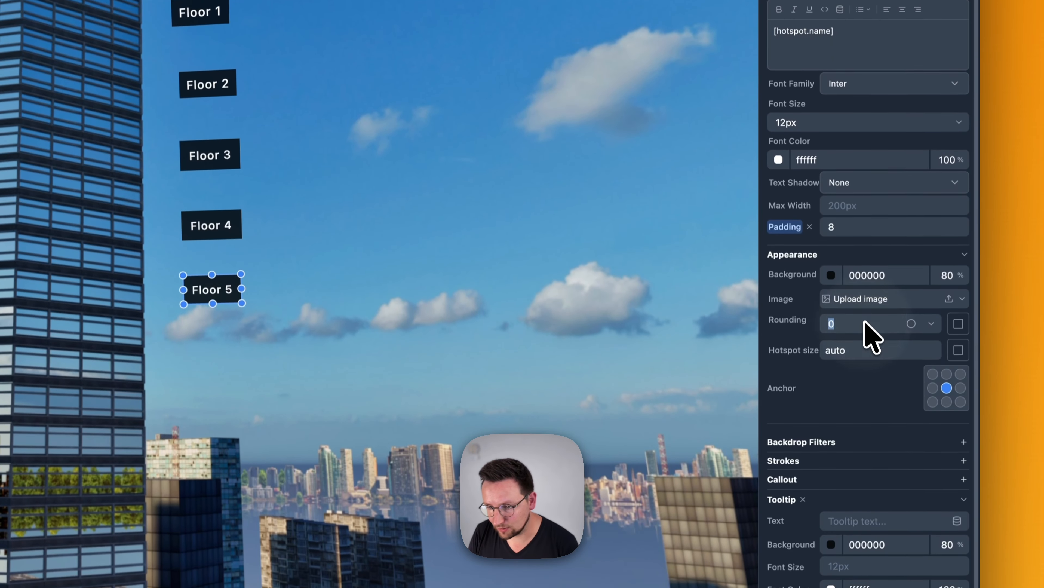
pyautogui.click(865, 424)
pyautogui.write('4')
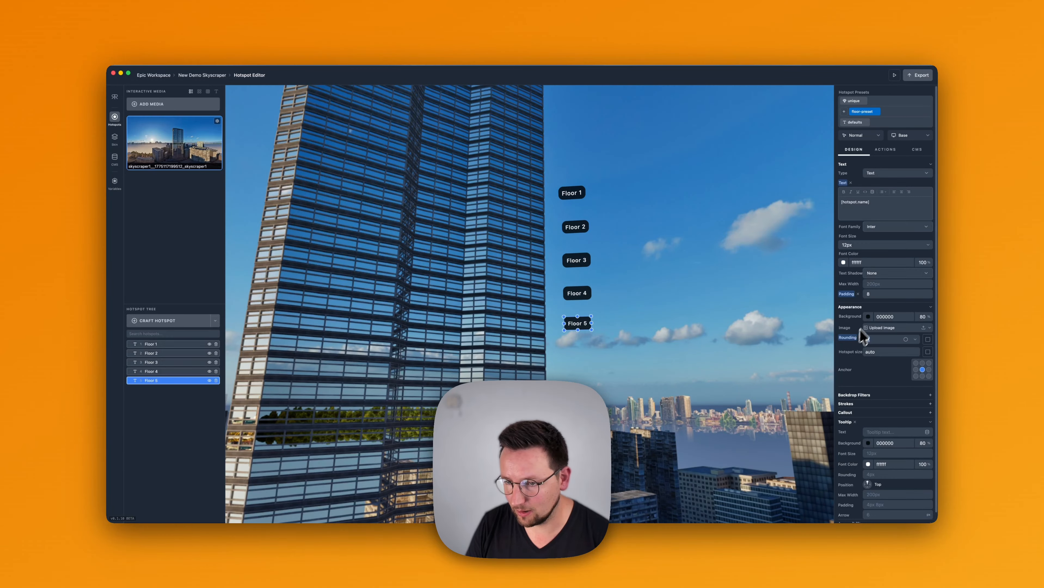
# Try a green background on the floor-preset and reset the background to its default
pyautogui.doubleClick(876, 316)
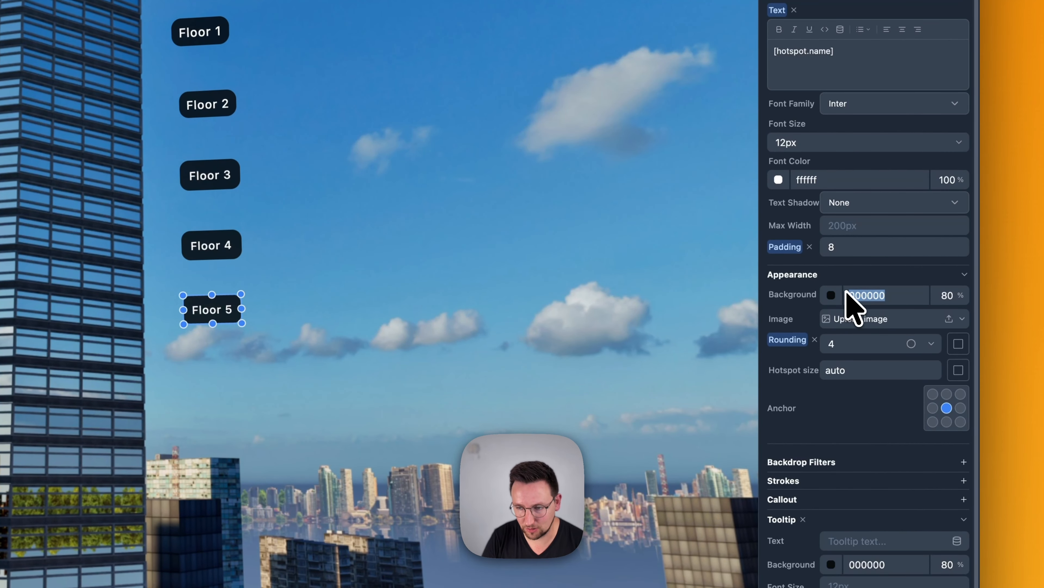
pyautogui.write('green')
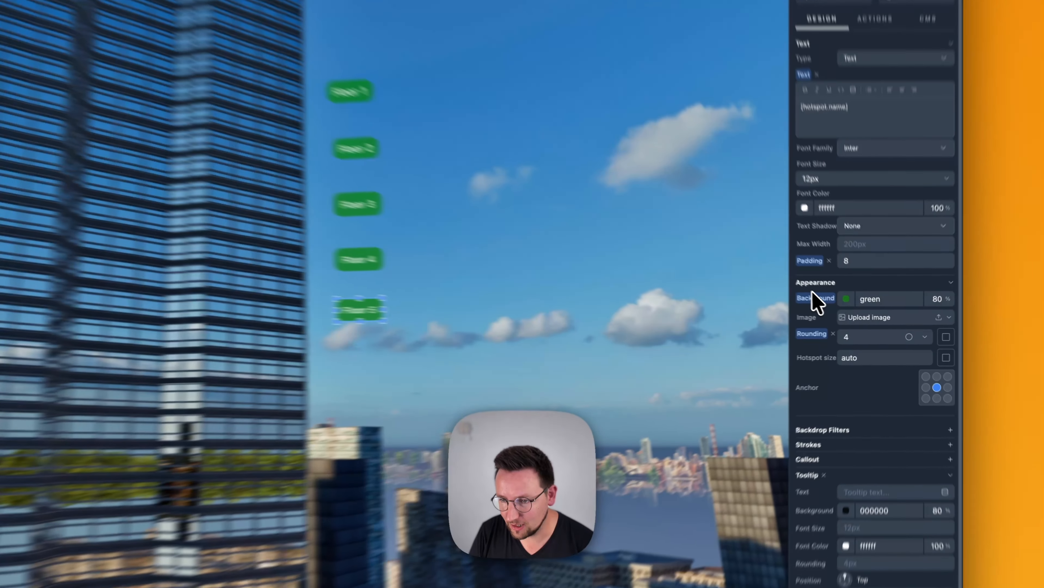
pyautogui.click(852, 317)
pyautogui.click(852, 317)
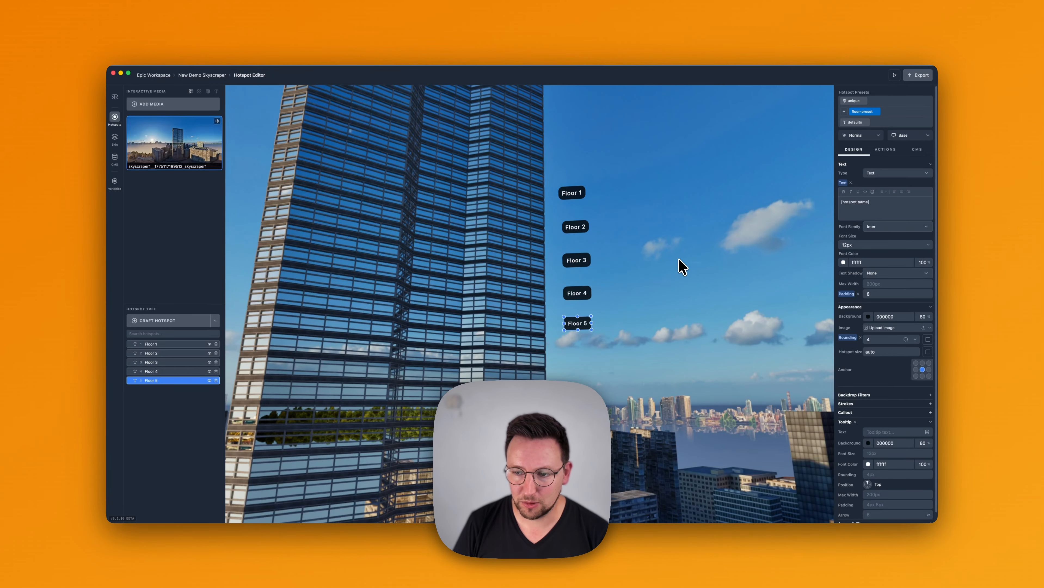
# Create a blank CMS table from scratch and name it Status
pyautogui.click(118, 164)
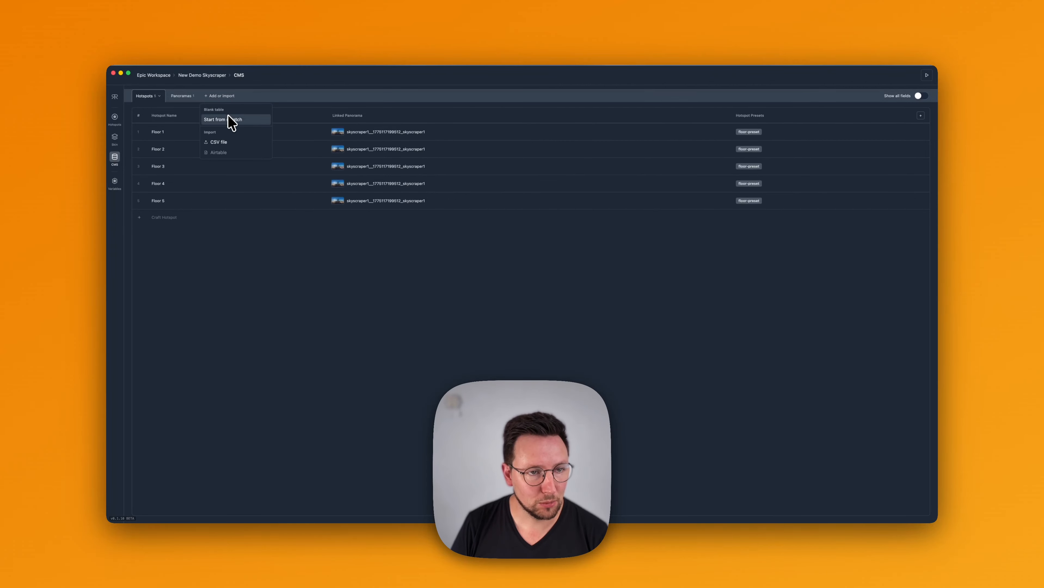
pyautogui.click(228, 119)
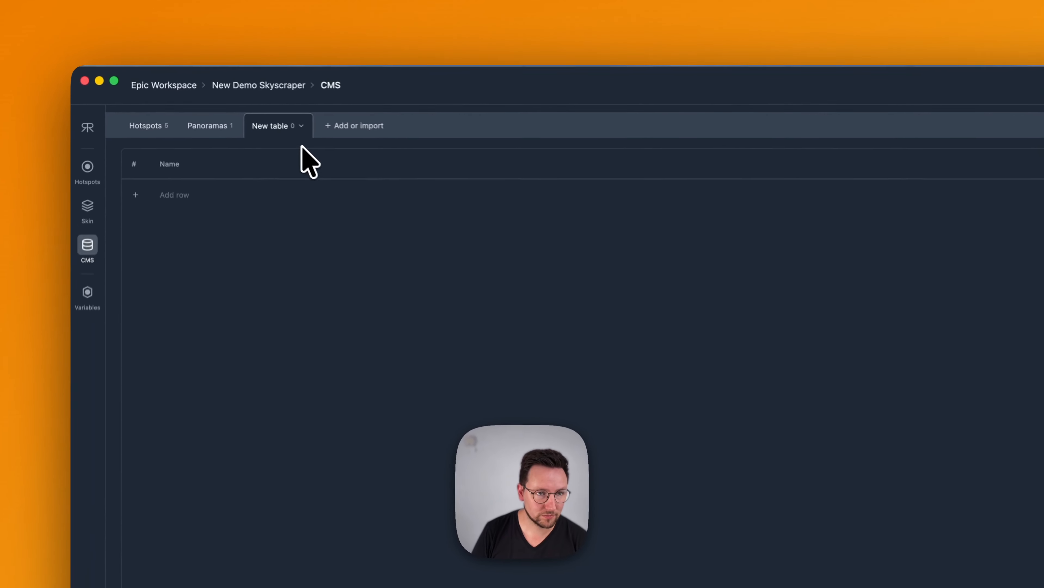
pyautogui.click(223, 96)
pyautogui.click(309, 187)
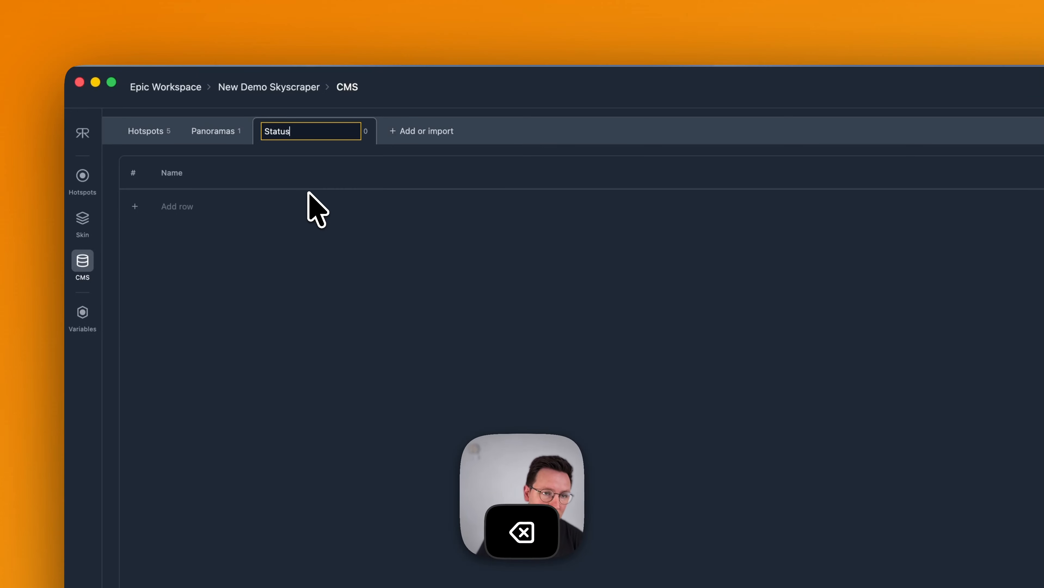
pyautogui.press('Return')
# Add three rows to the Status table named Available, Reserved and Sold
pyautogui.click(191, 208)
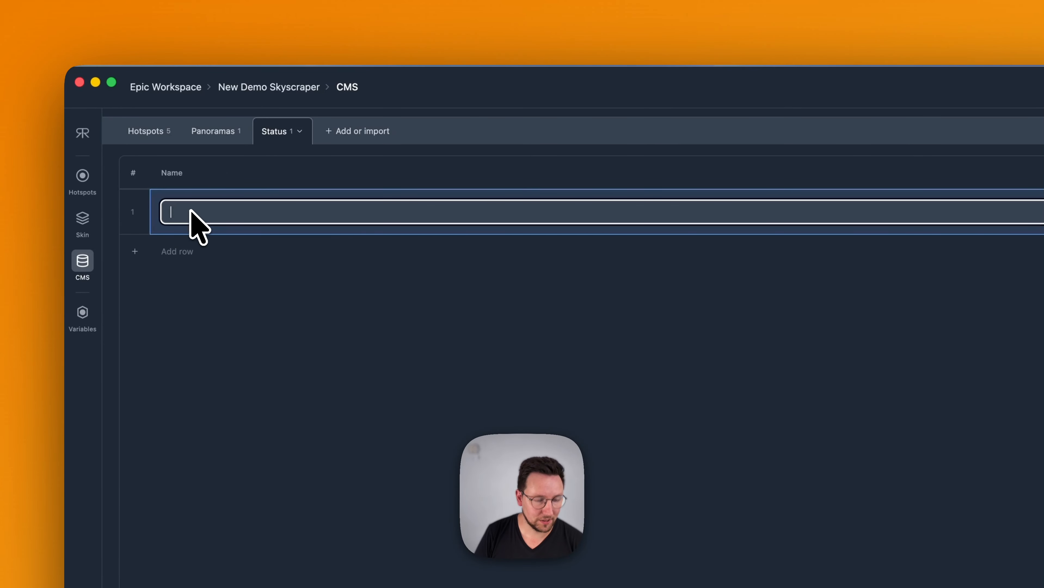
pyautogui.write('Availabl')
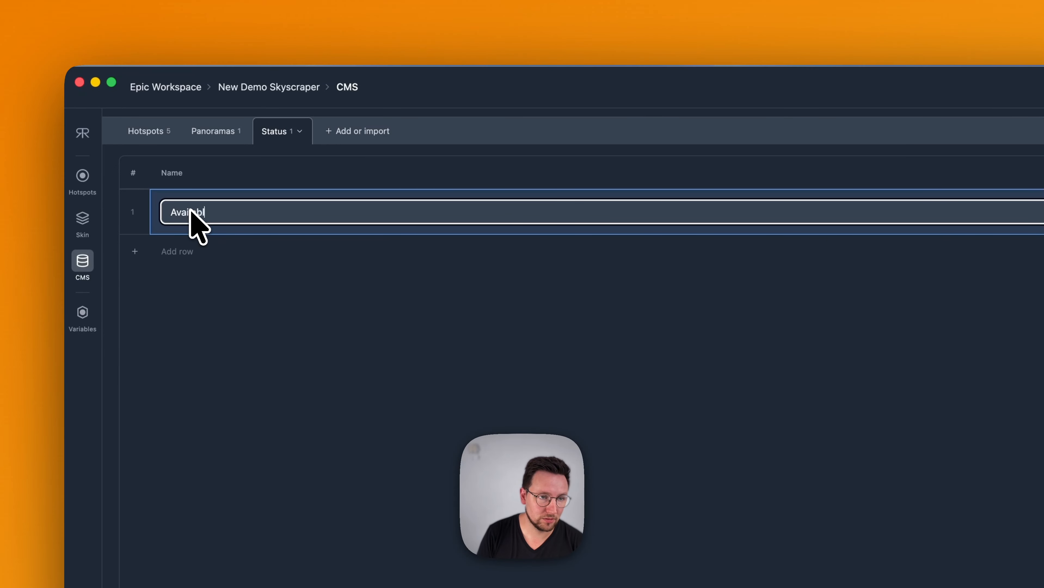
pyautogui.write('e')
pyautogui.press('Return')
pyautogui.click(167, 234)
pyautogui.write('R')
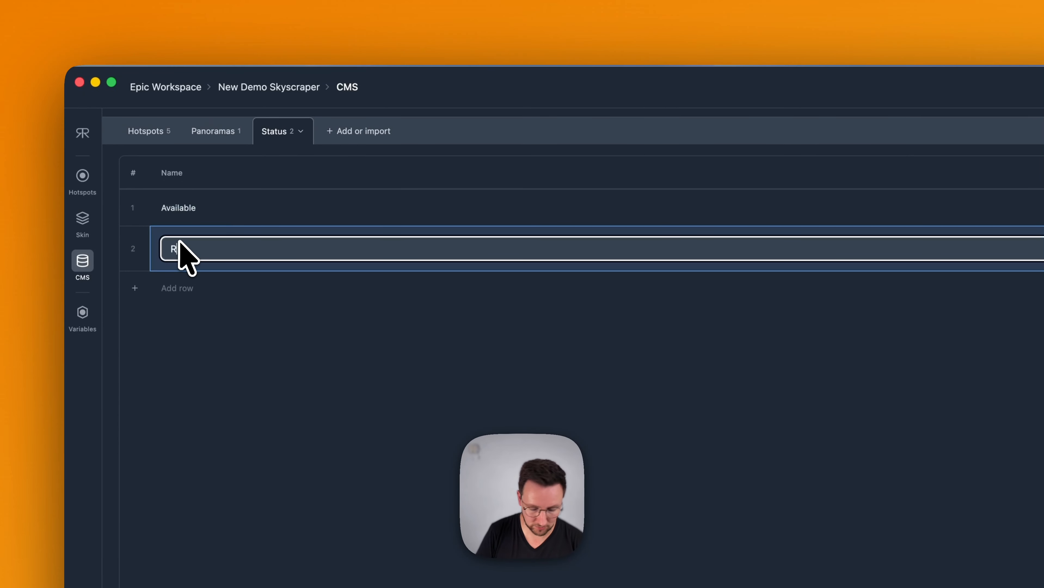
pyautogui.write('eserved')
pyautogui.press('Return')
pyautogui.click(177, 280)
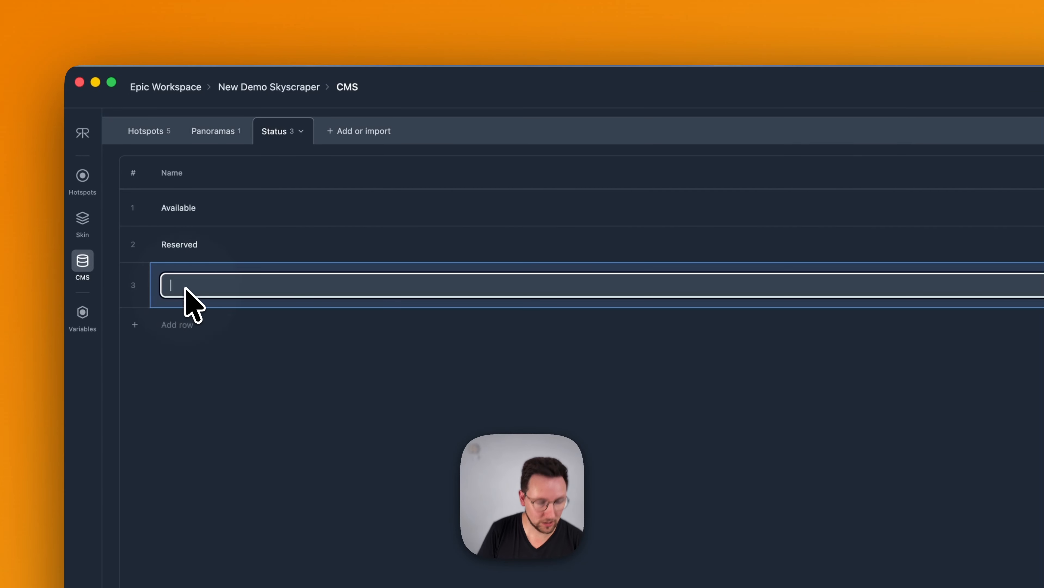
pyautogui.write('Sold')
pyautogui.press('Return')
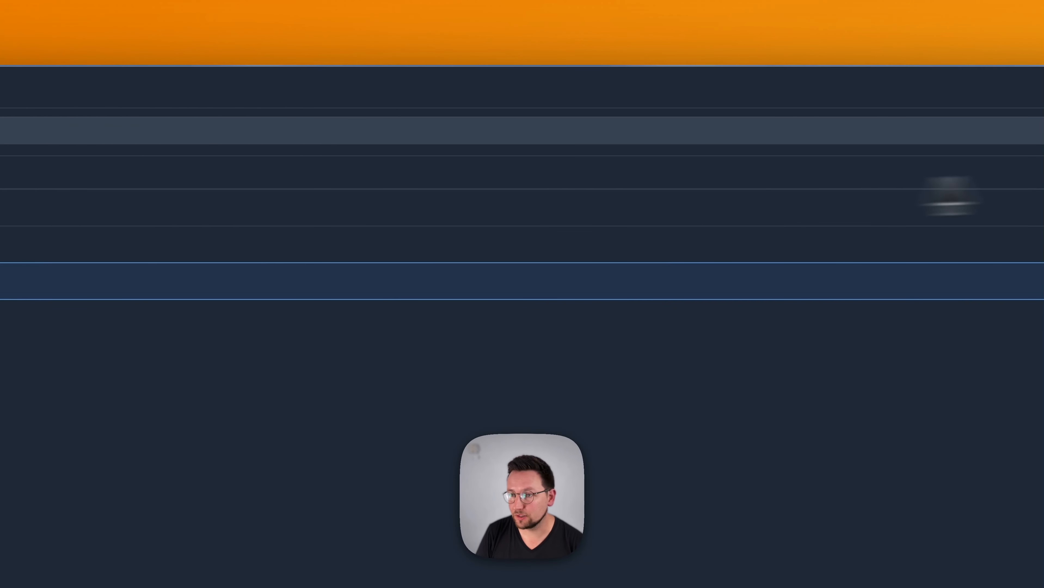
# Start a new field in the Status table and search the field types for "link"
pyautogui.click(943, 173)
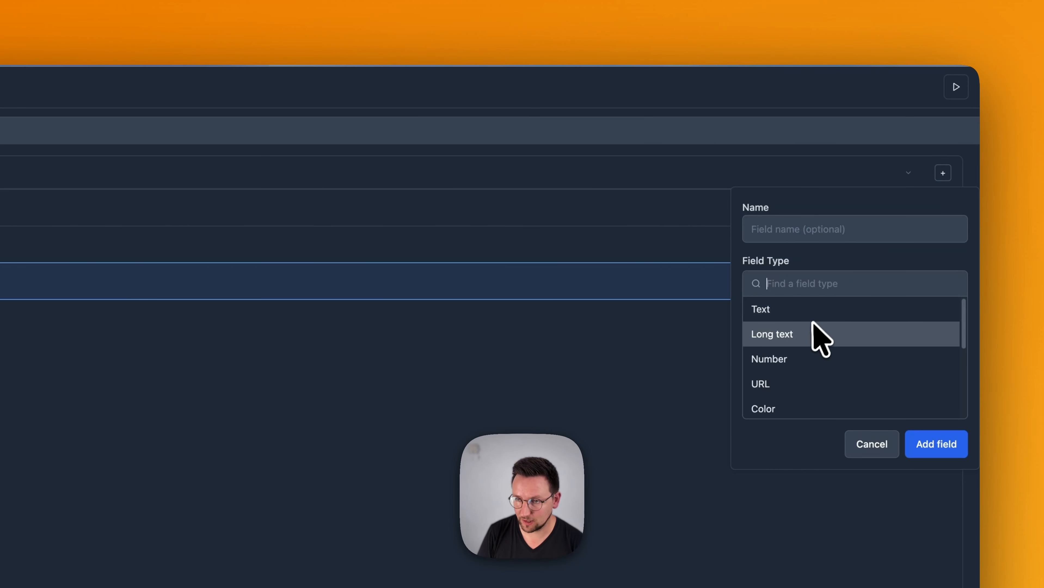
pyautogui.write('link')
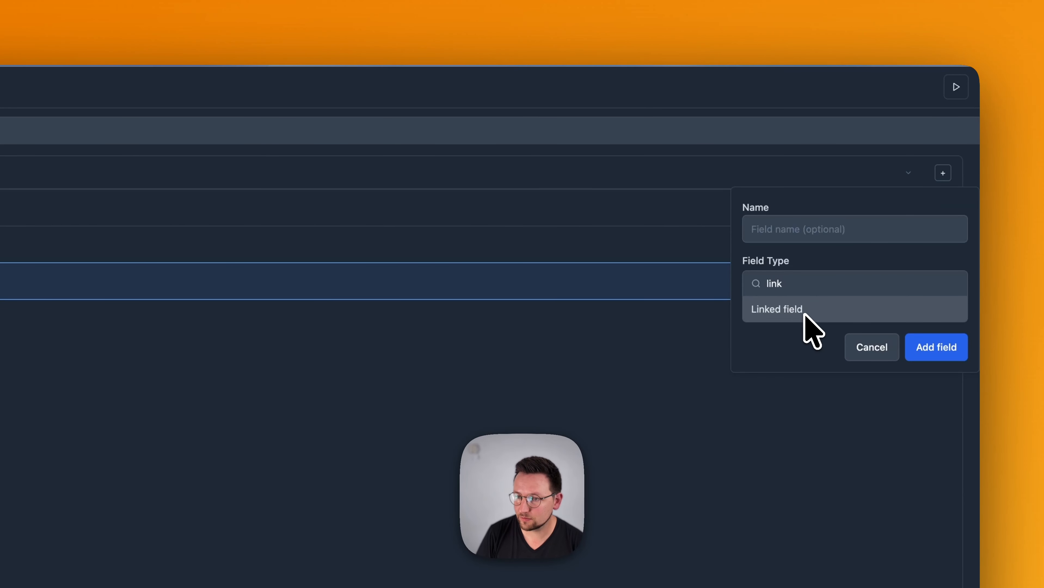